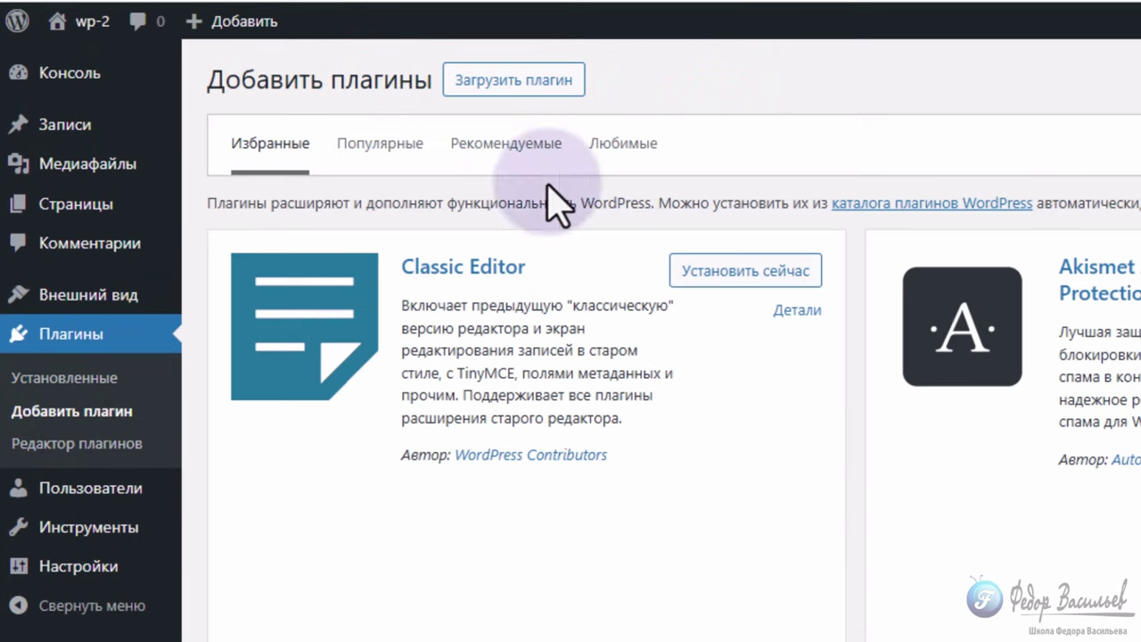
- Upload and install the plugin archive wp-omnivideo.zip, and activate the plugin
left_click(545, 85)
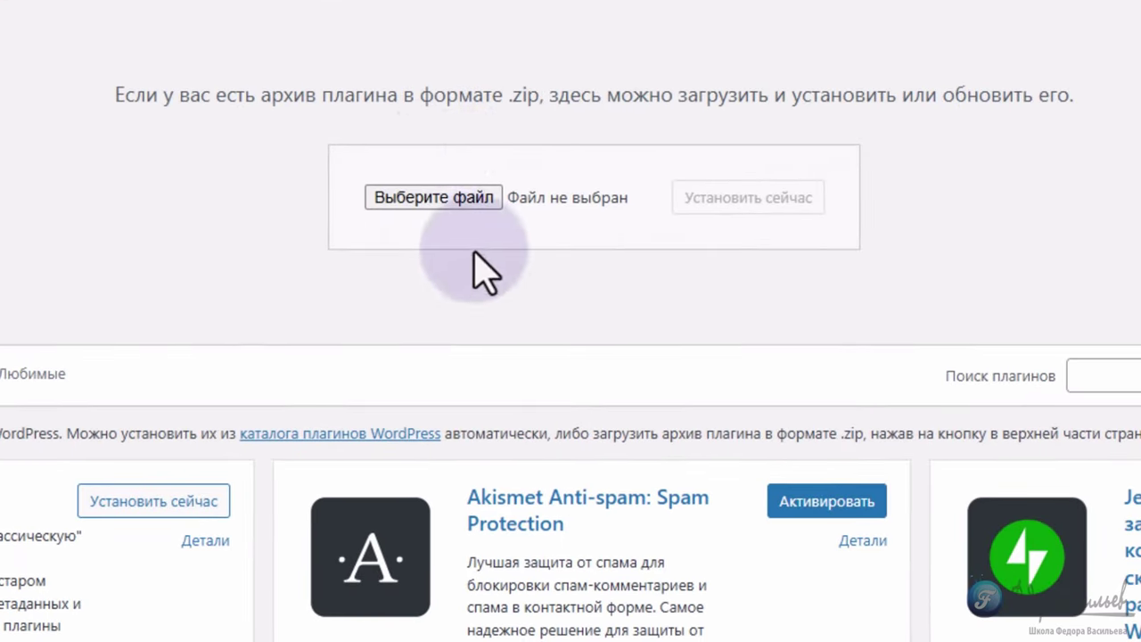
left_click(412, 195)
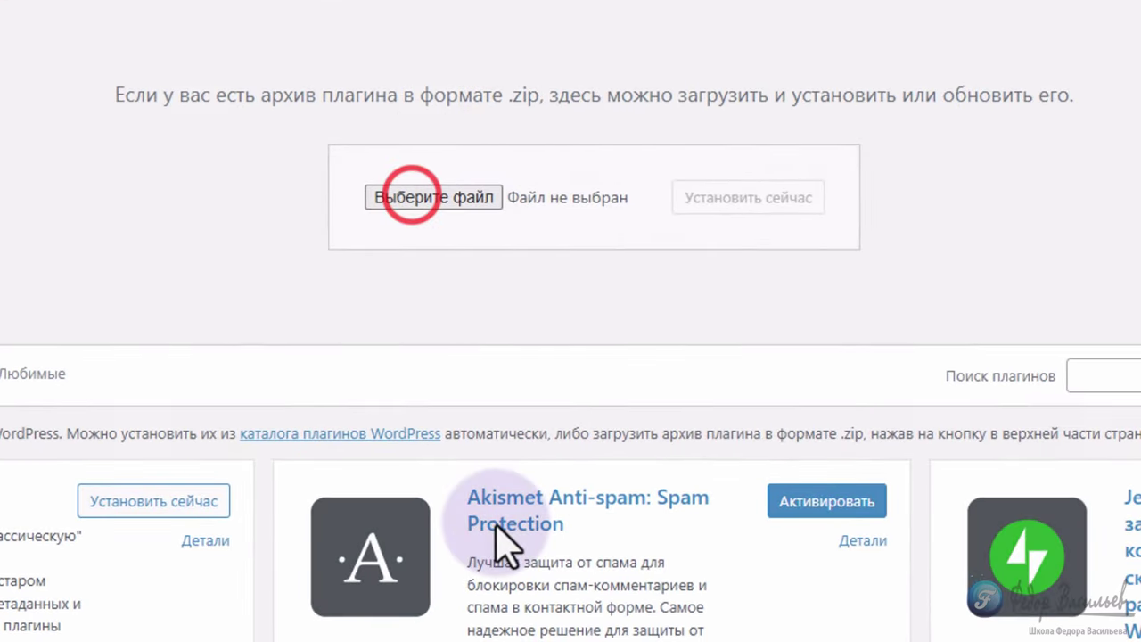
left_click(134, 76)
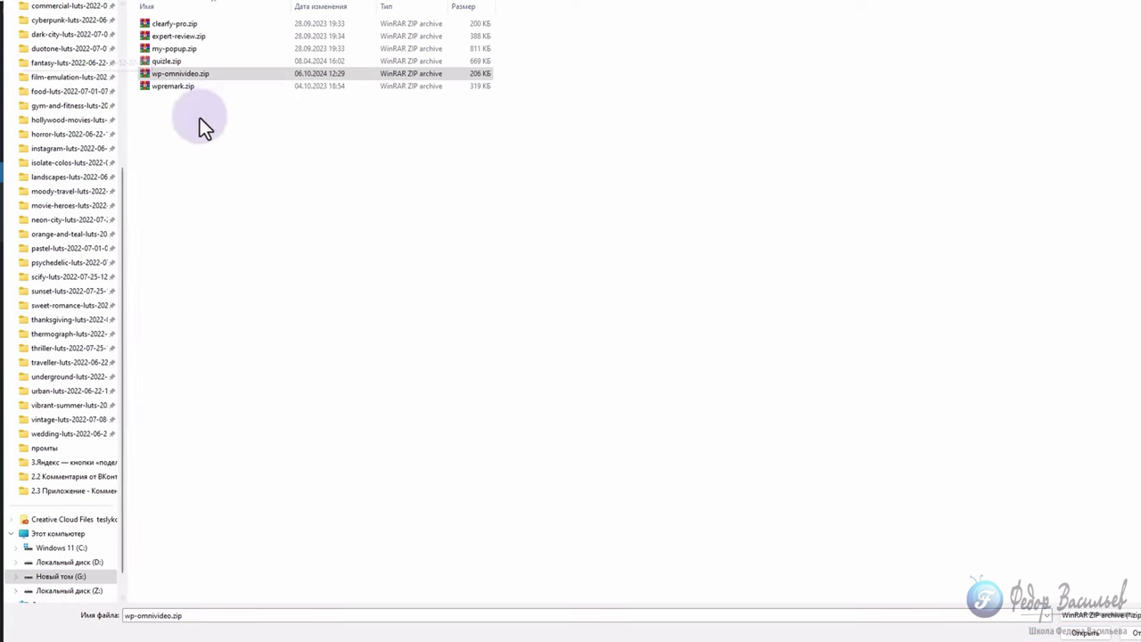
left_click(1082, 632)
left_click(701, 144)
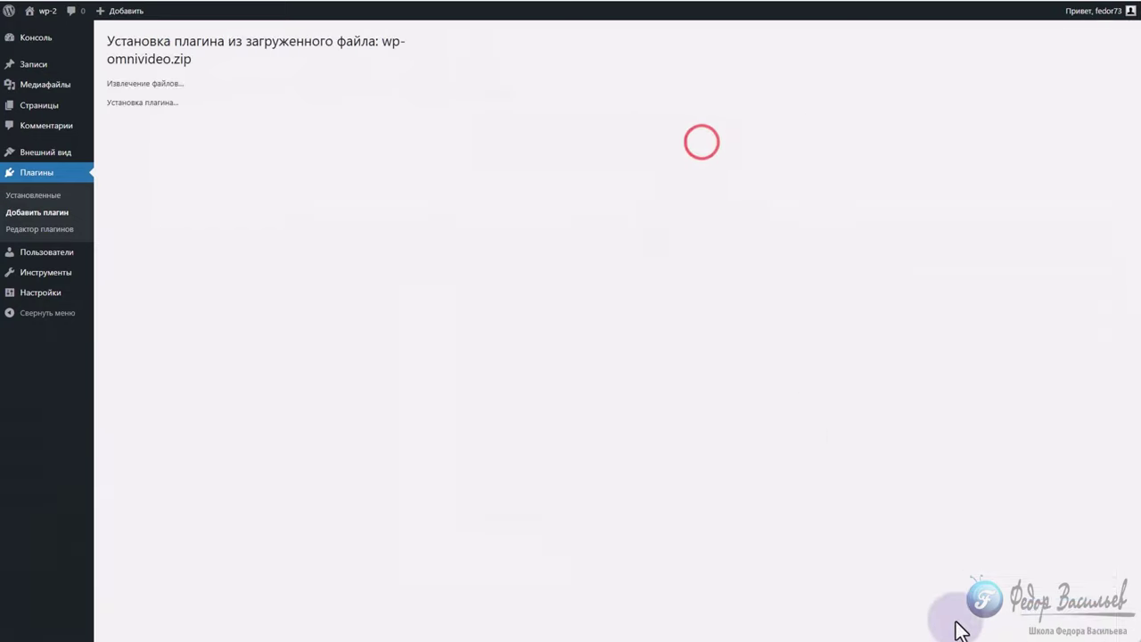
left_click(147, 145)
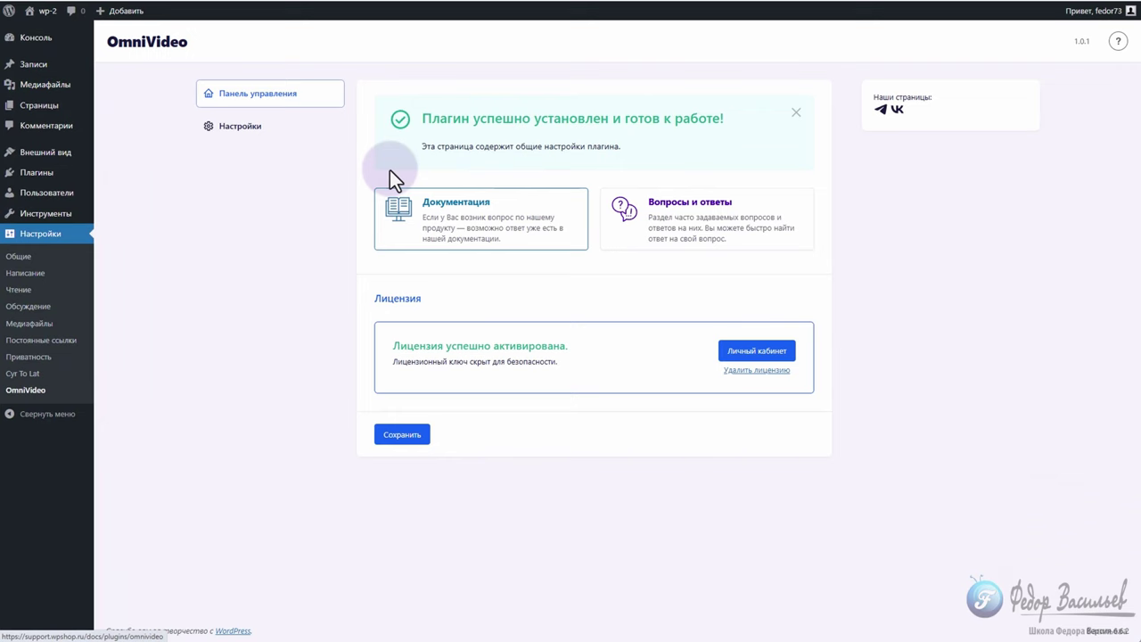
- Open the OmniVideo plugin's general settings and review the heading tag options and the poster description
left_click(225, 128)
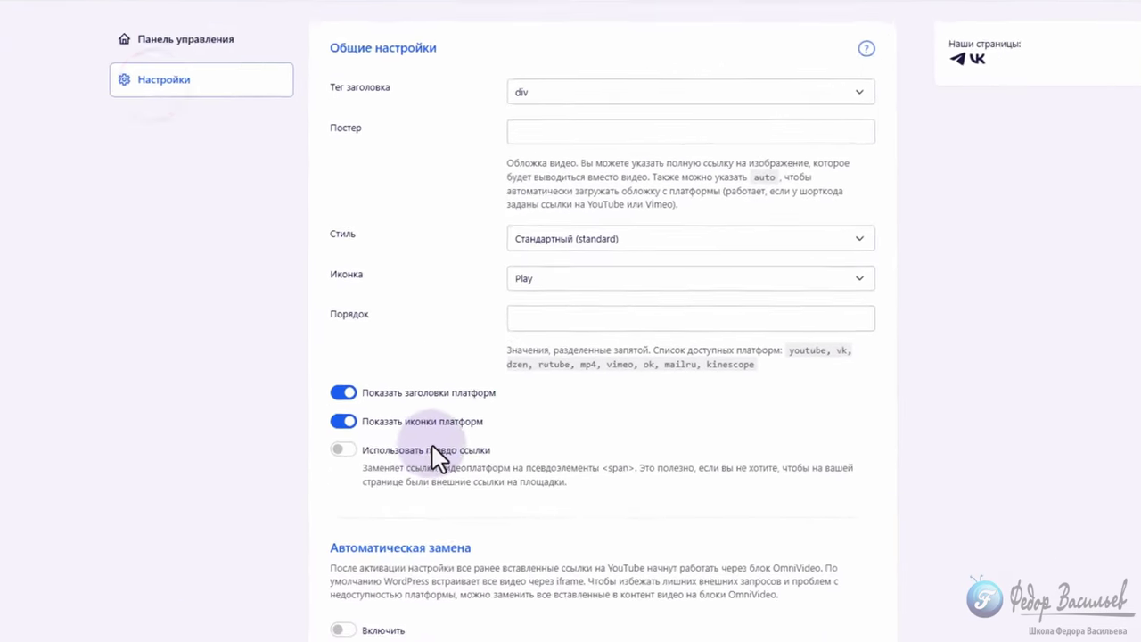
left_click(522, 92)
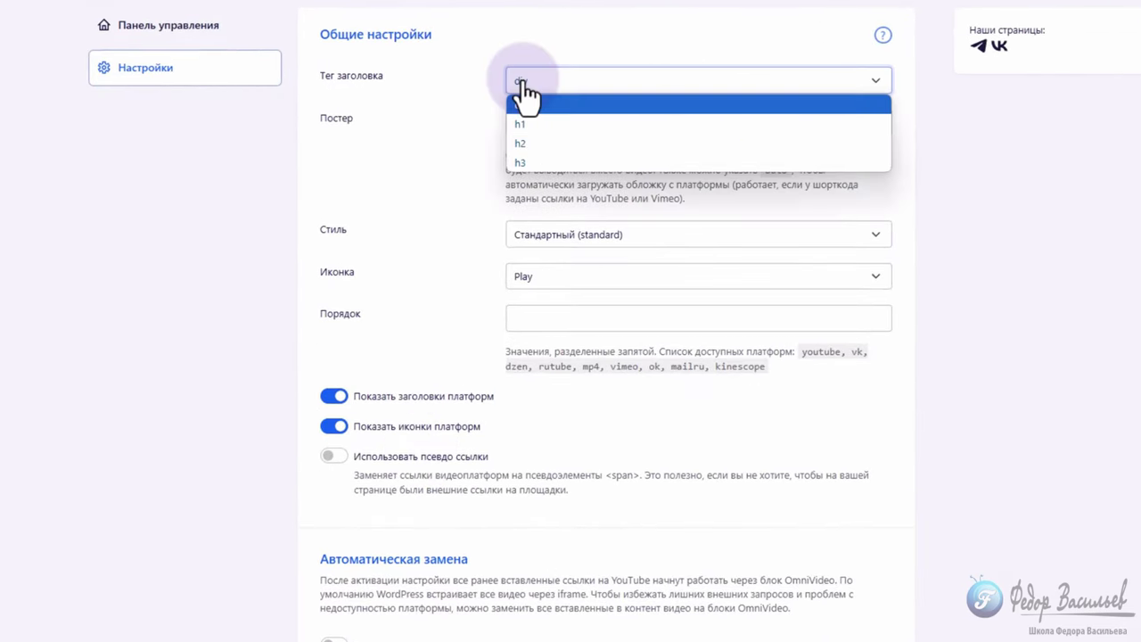
left_click(523, 82)
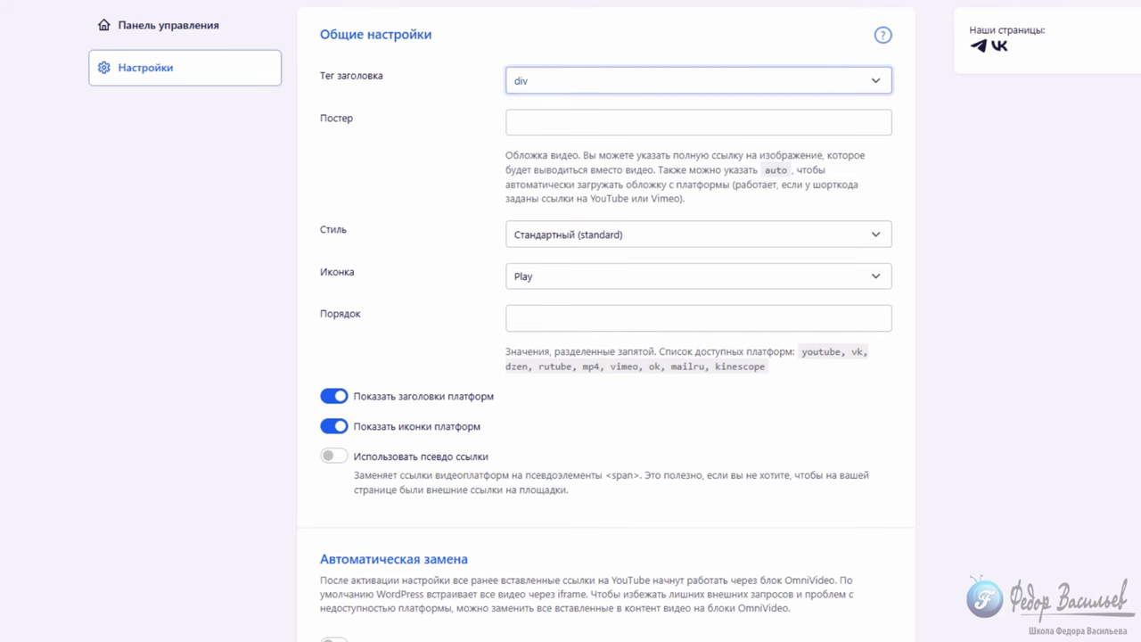
left_click(537, 82)
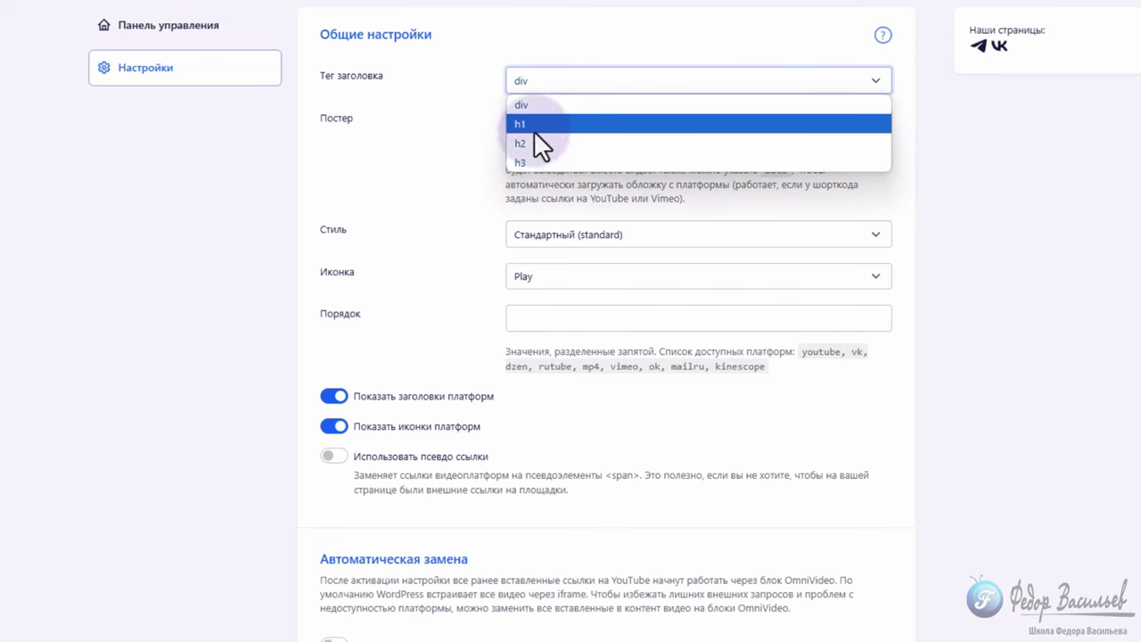
left_click(484, 143)
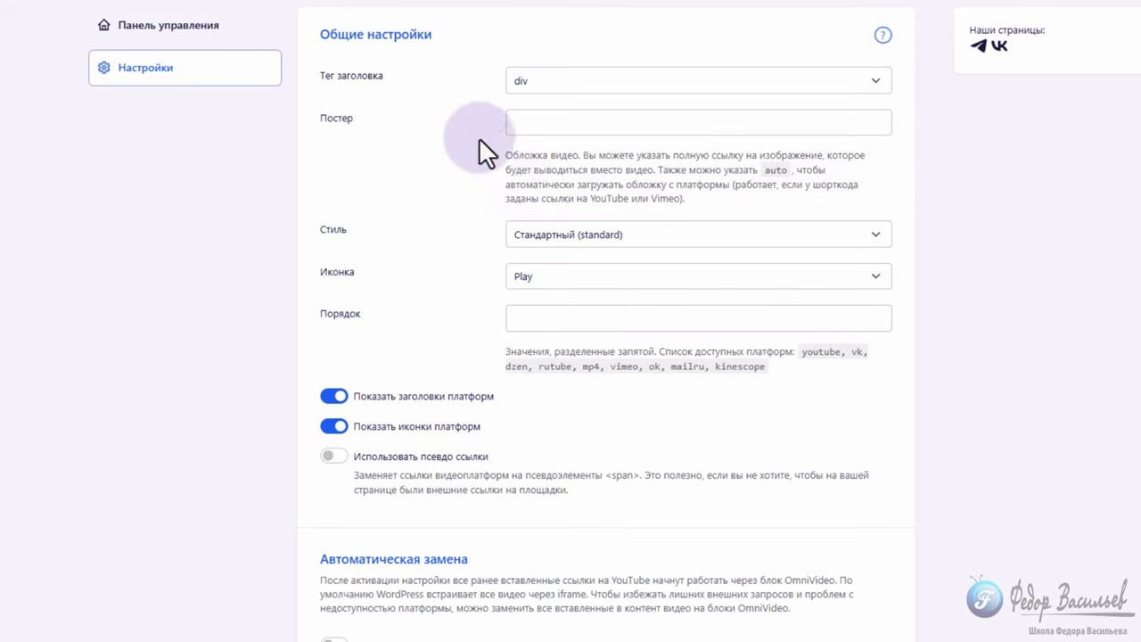
left_click_drag(542, 152, 658, 197)
left_click(659, 194)
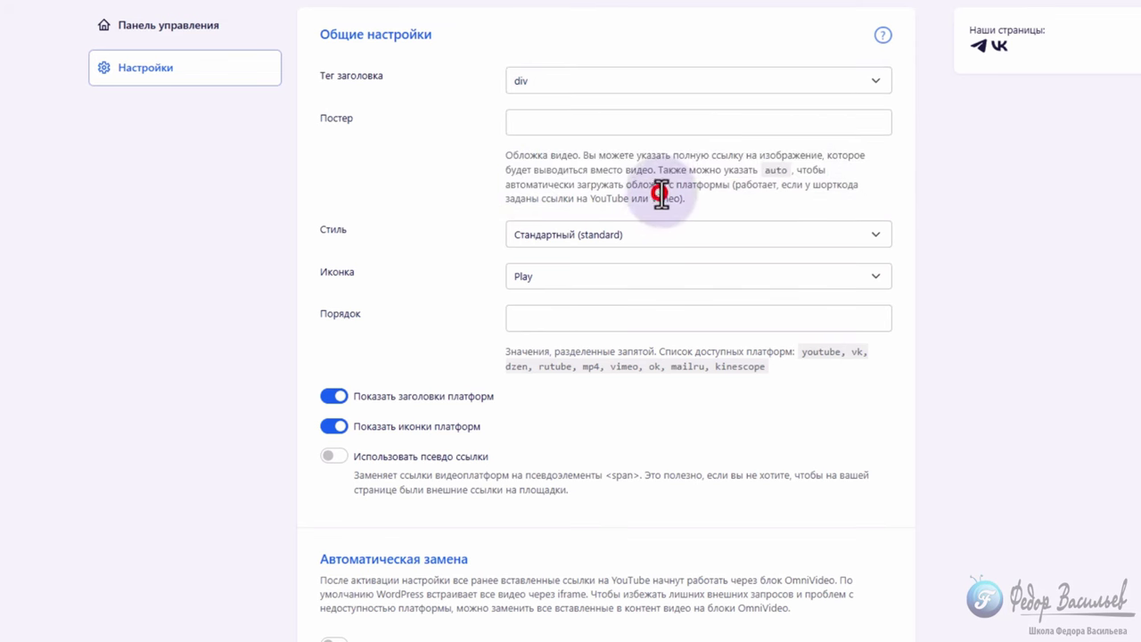
- Set the poster value to auto, copying the word from the field's description
left_click(517, 122)
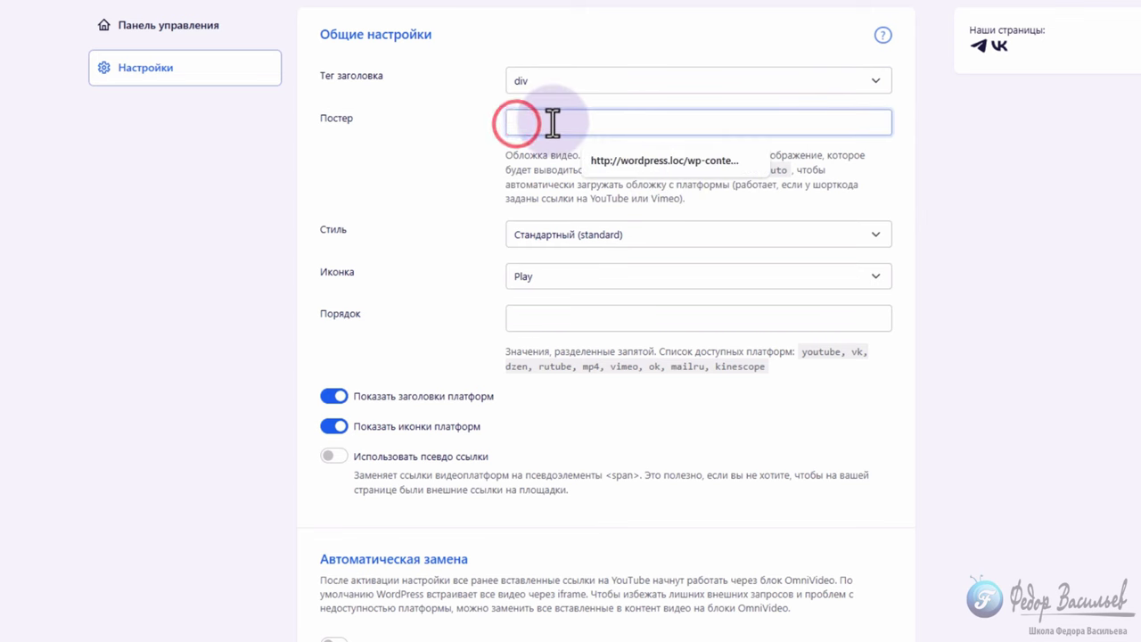
left_click(553, 185)
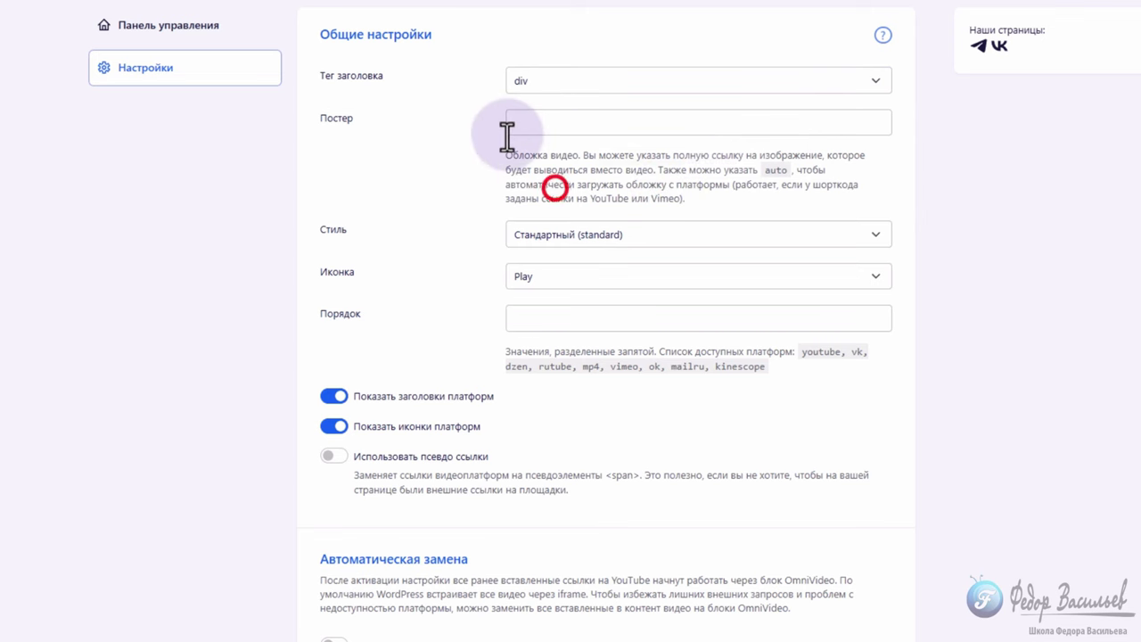
double_click(765, 167)
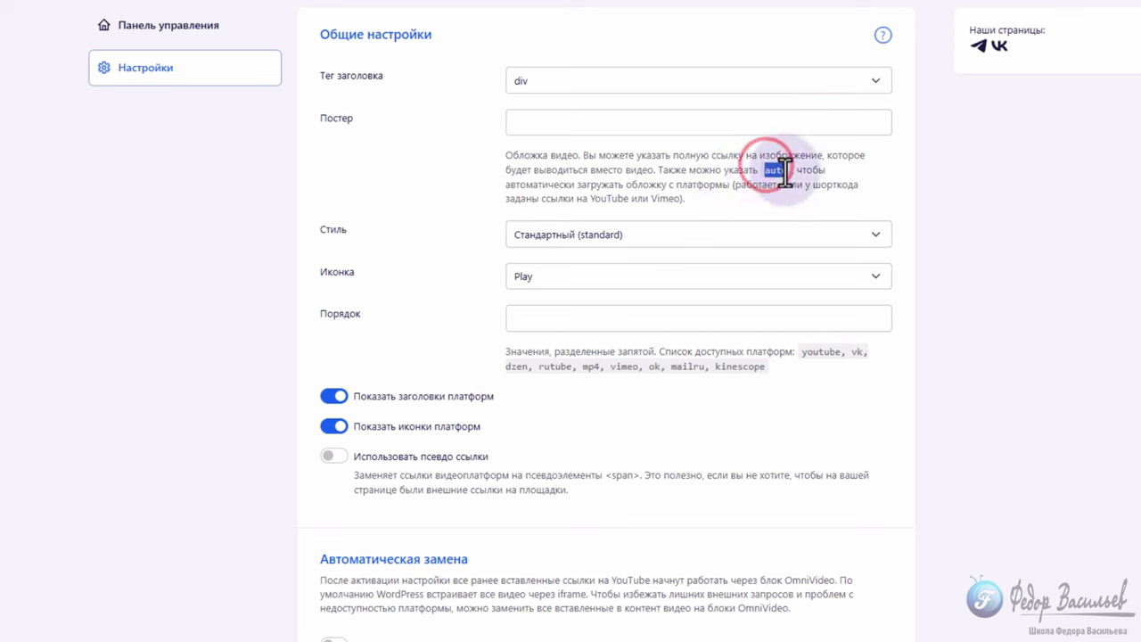
right_click(772, 173)
left_click(821, 187)
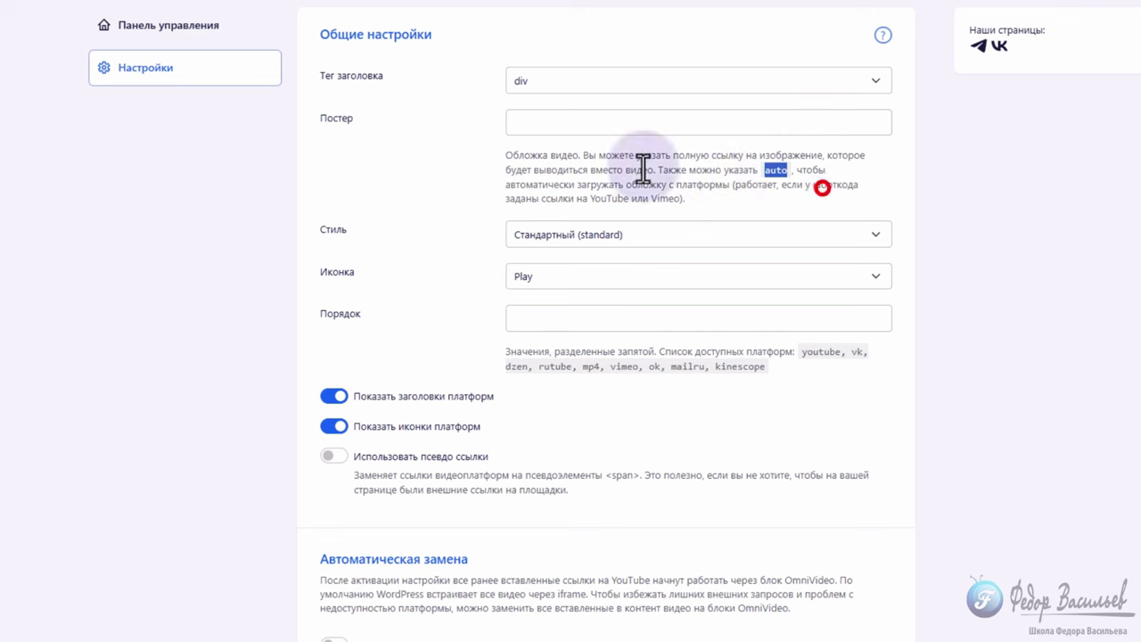
right_click(635, 126)
left_click(614, 280)
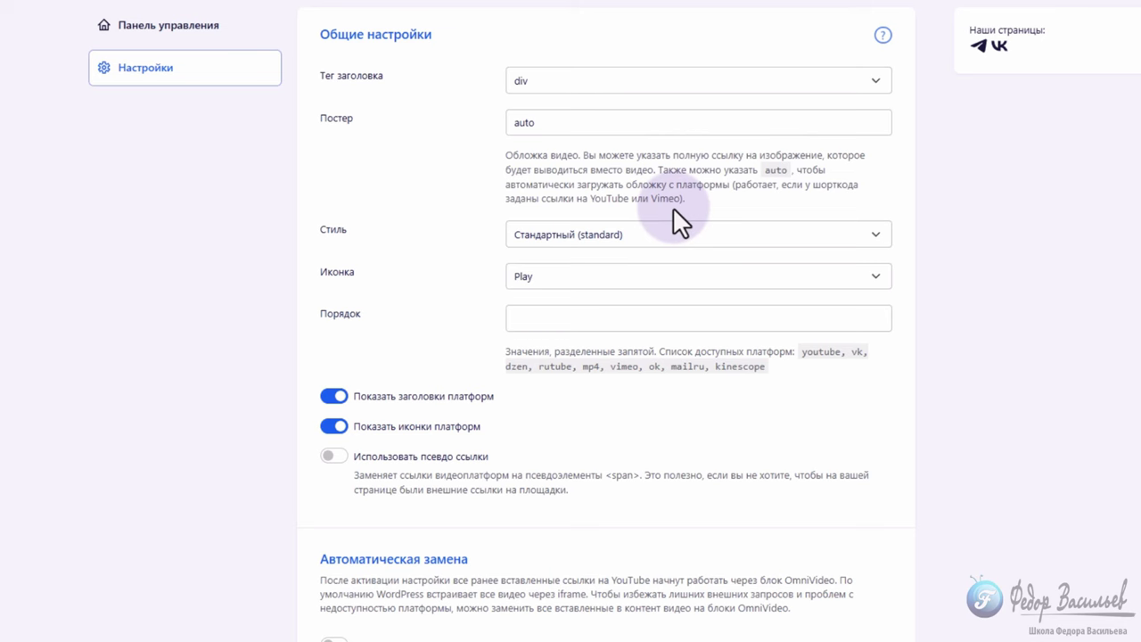
- Upload the image 0.jpg to the media library and open its attachment details
mouse_move(36, 92)
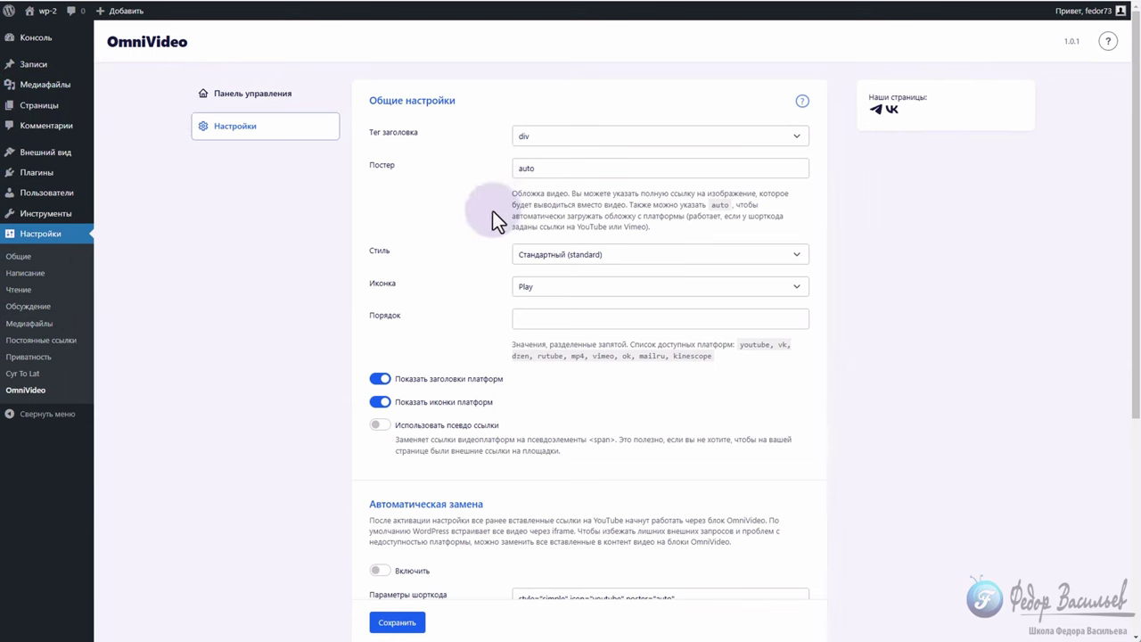
left_click(522, 170)
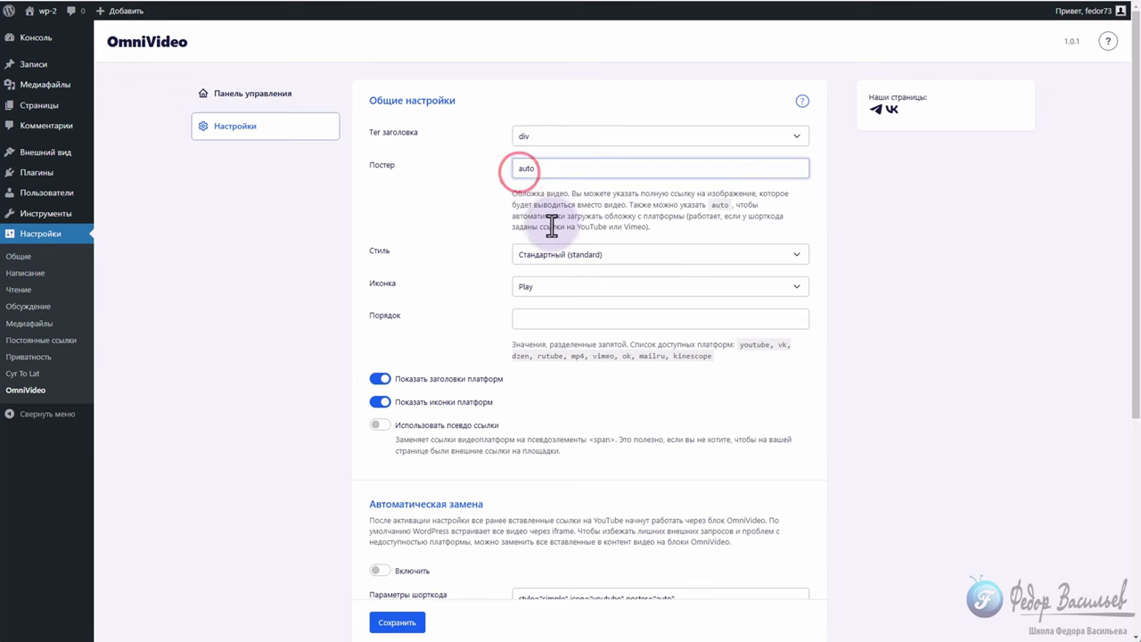
double_click(541, 170)
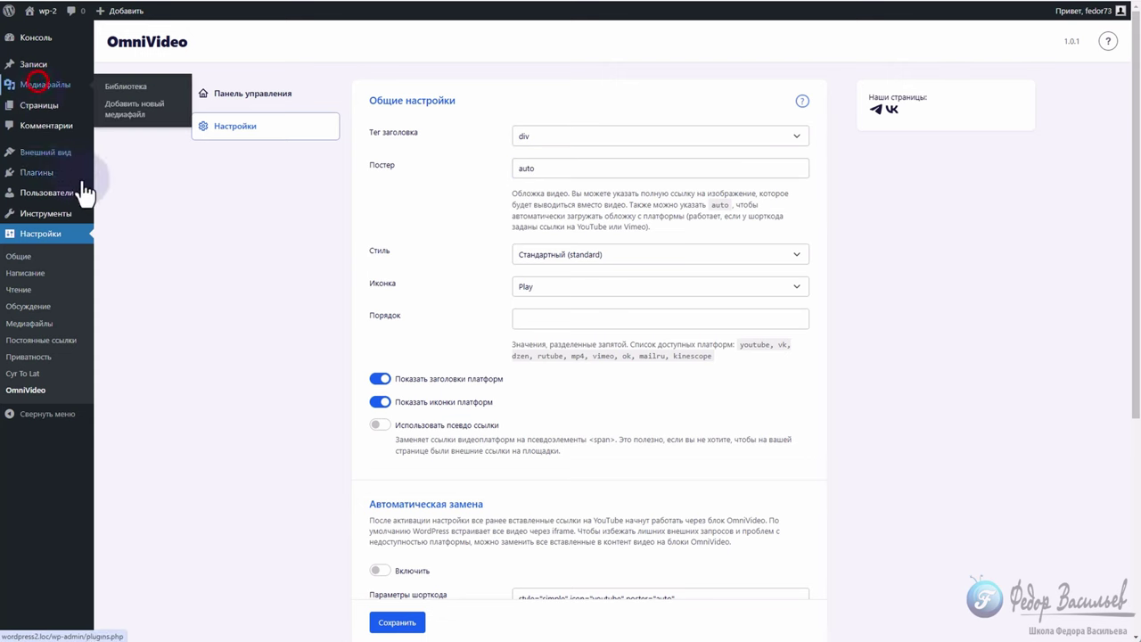
left_click(38, 83)
left_click(269, 41)
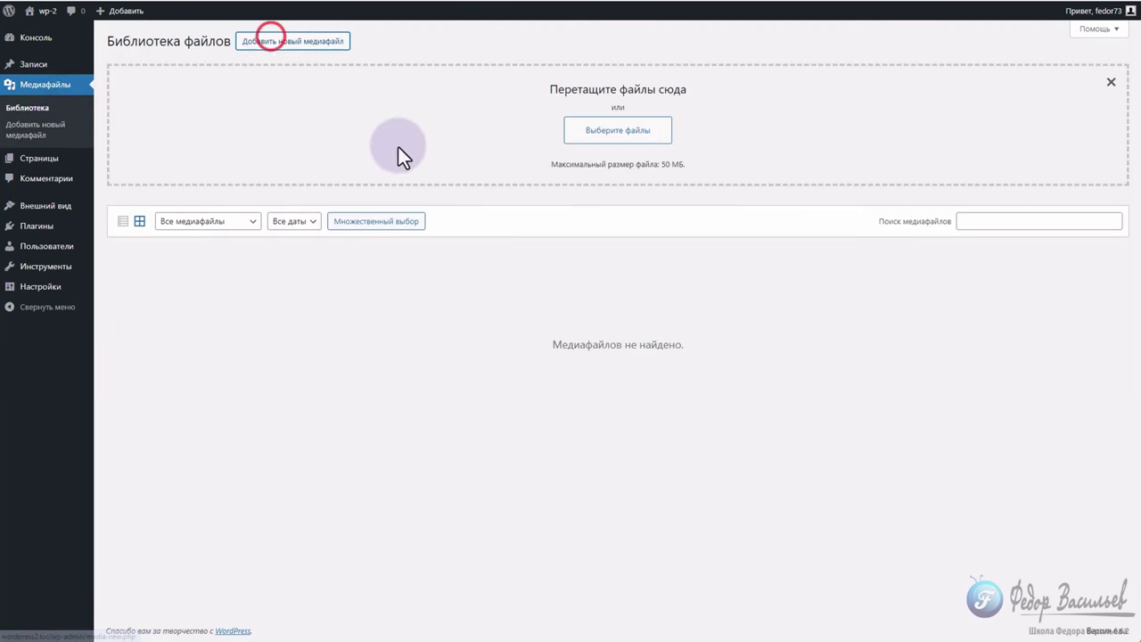
left_click(668, 125)
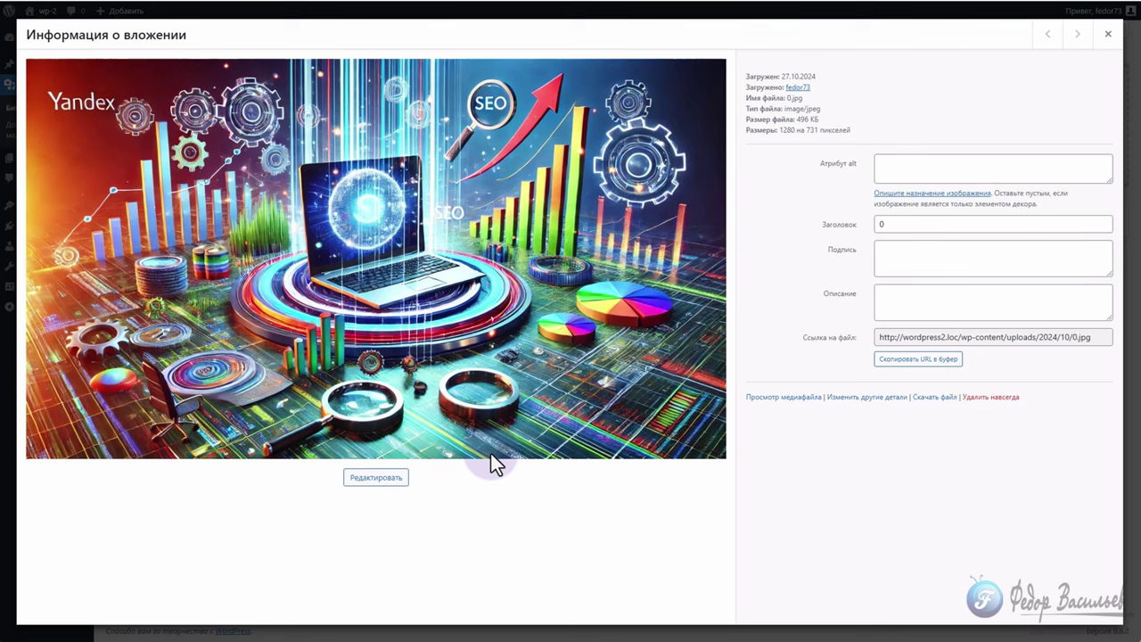
left_click_drag(887, 337, 1005, 360)
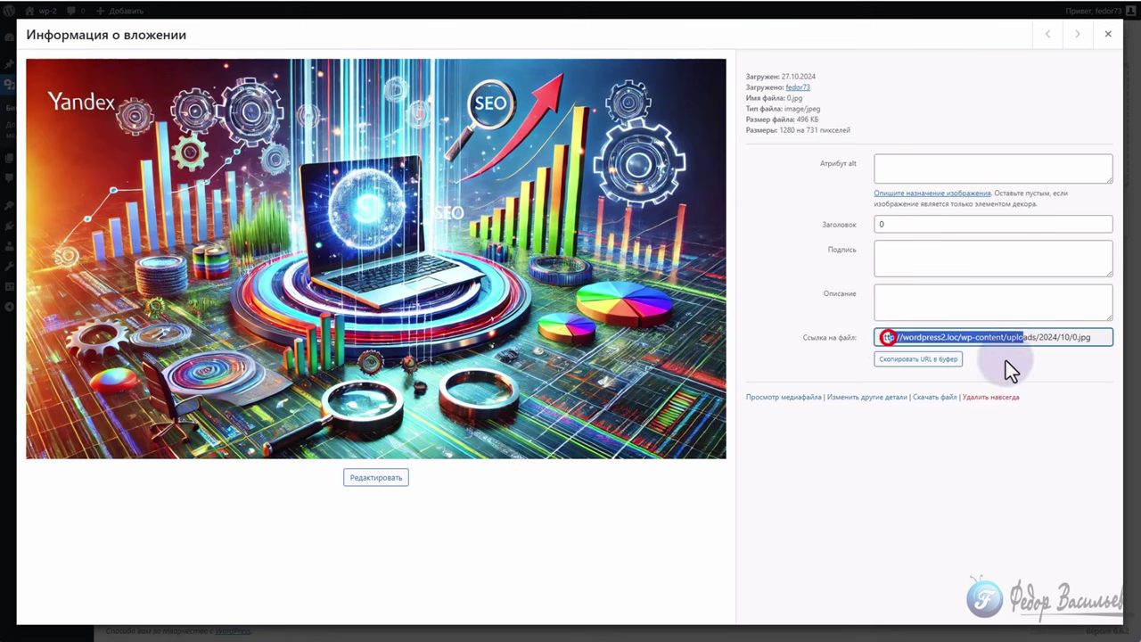
left_click(892, 360)
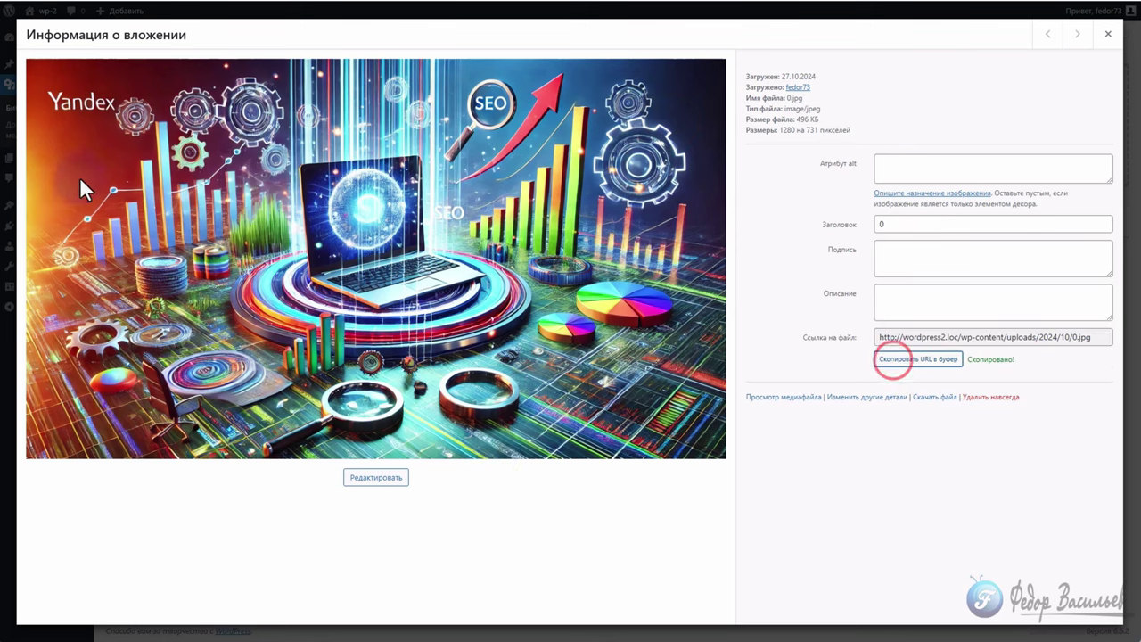
left_click(1107, 33)
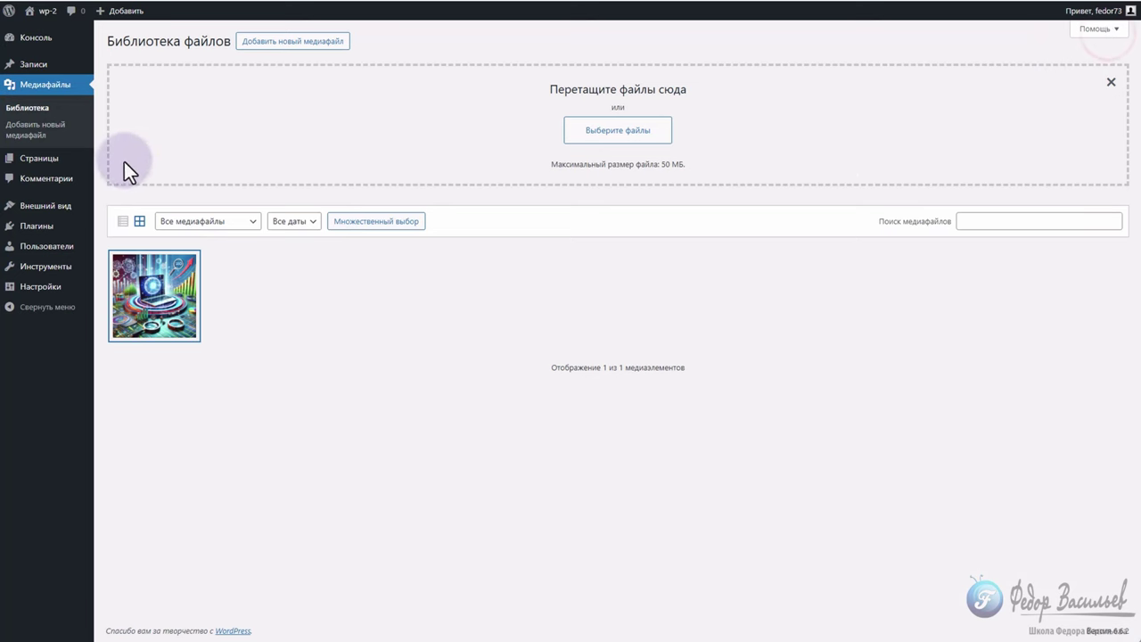
mouse_move(50, 289)
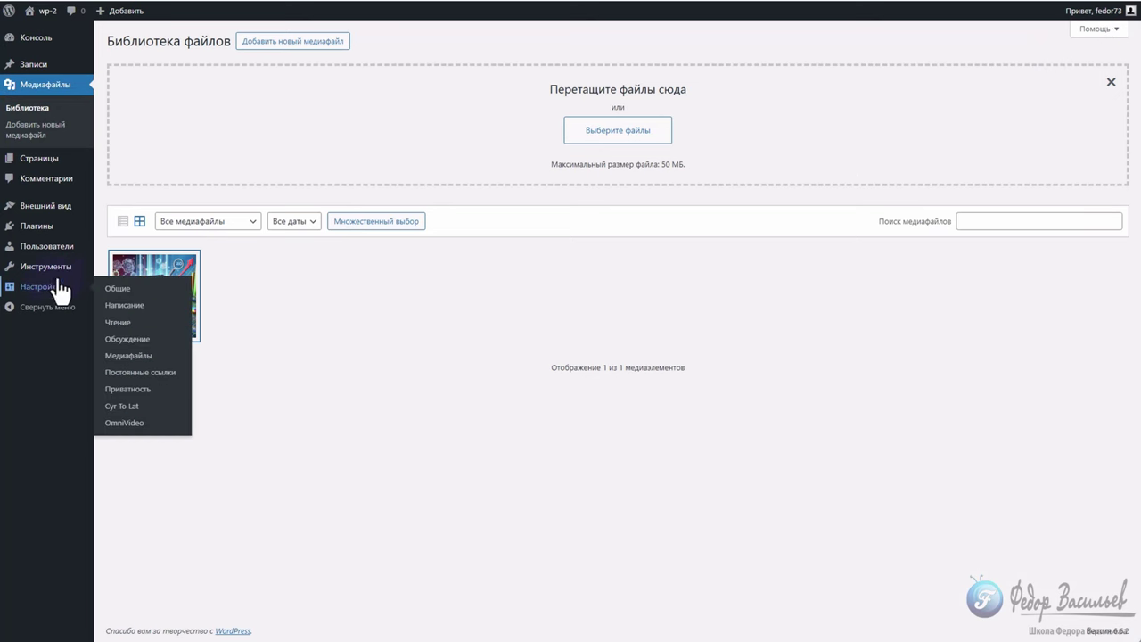
left_click(128, 426)
right_click(536, 167)
left_click(562, 285)
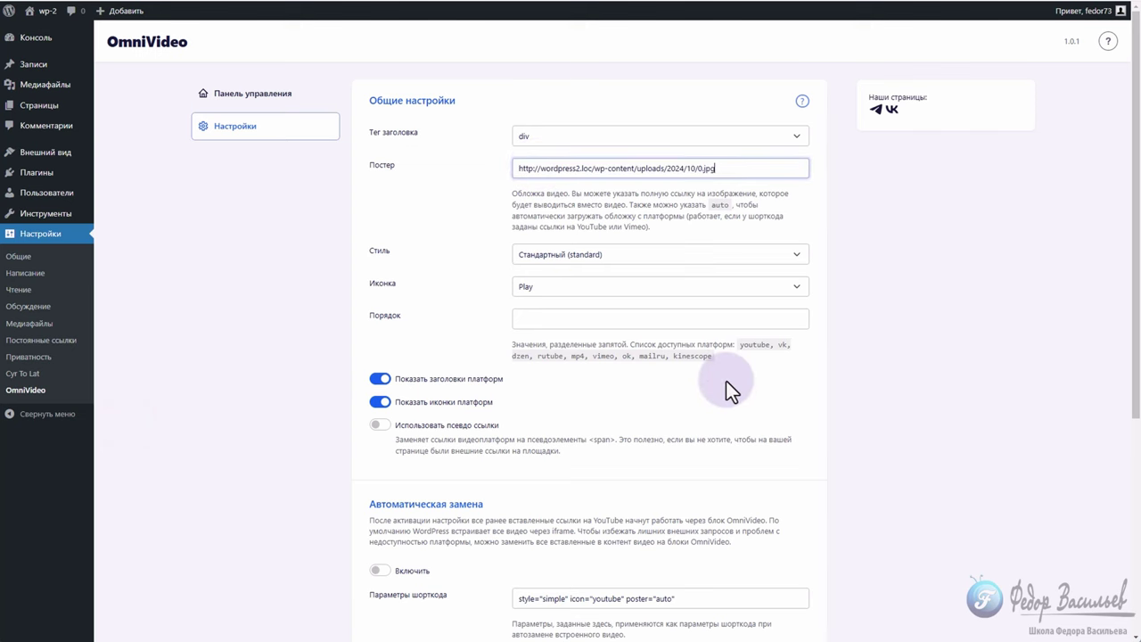
- Review the available block style and icon options, selecting the Стандартный (standard) style
left_click(643, 252)
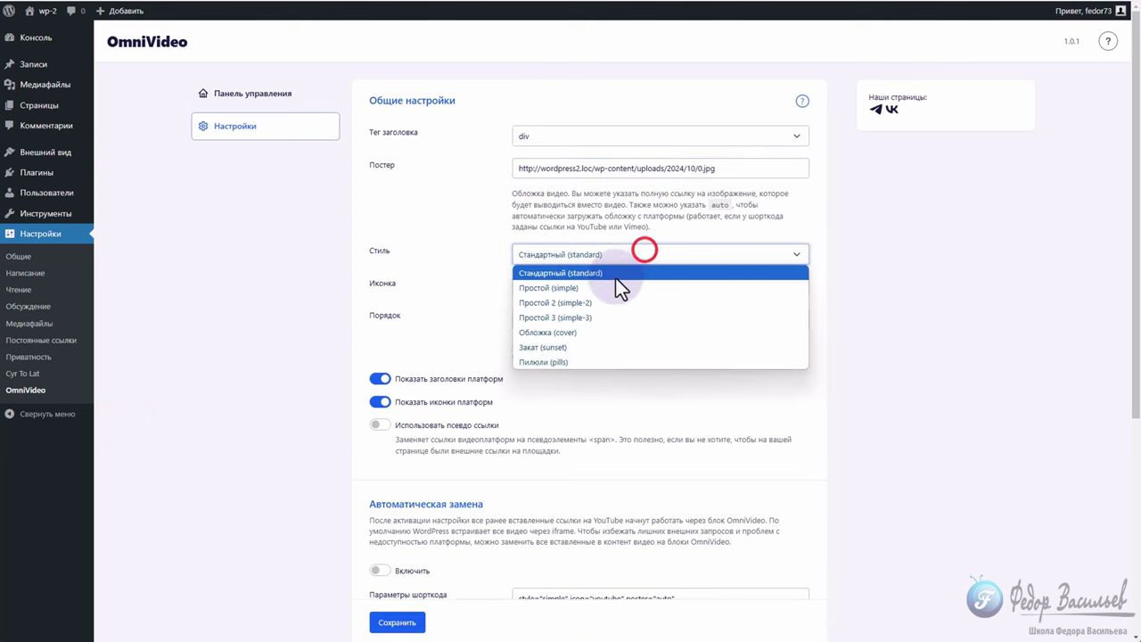
left_click(498, 259)
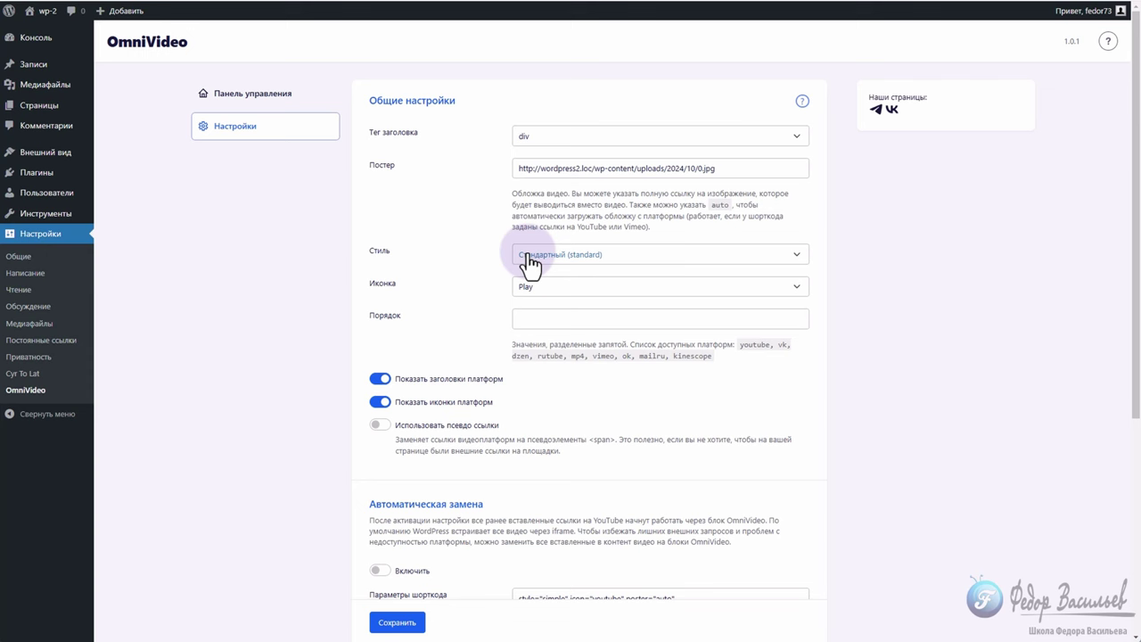
left_click(540, 257)
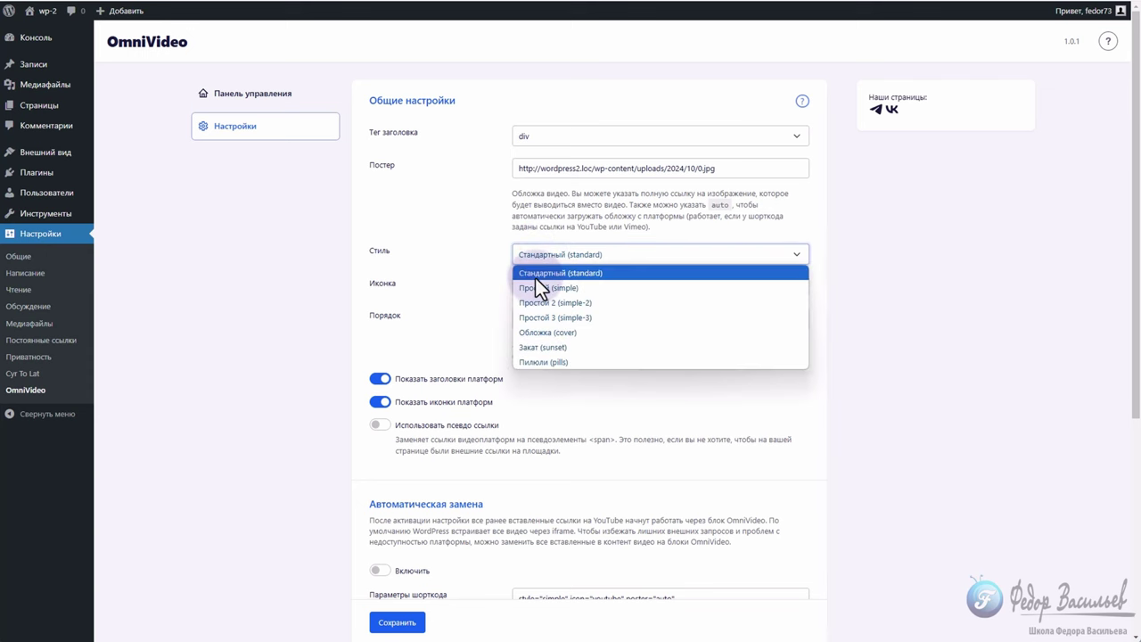
left_click(480, 267)
left_click(526, 259)
left_click(485, 269)
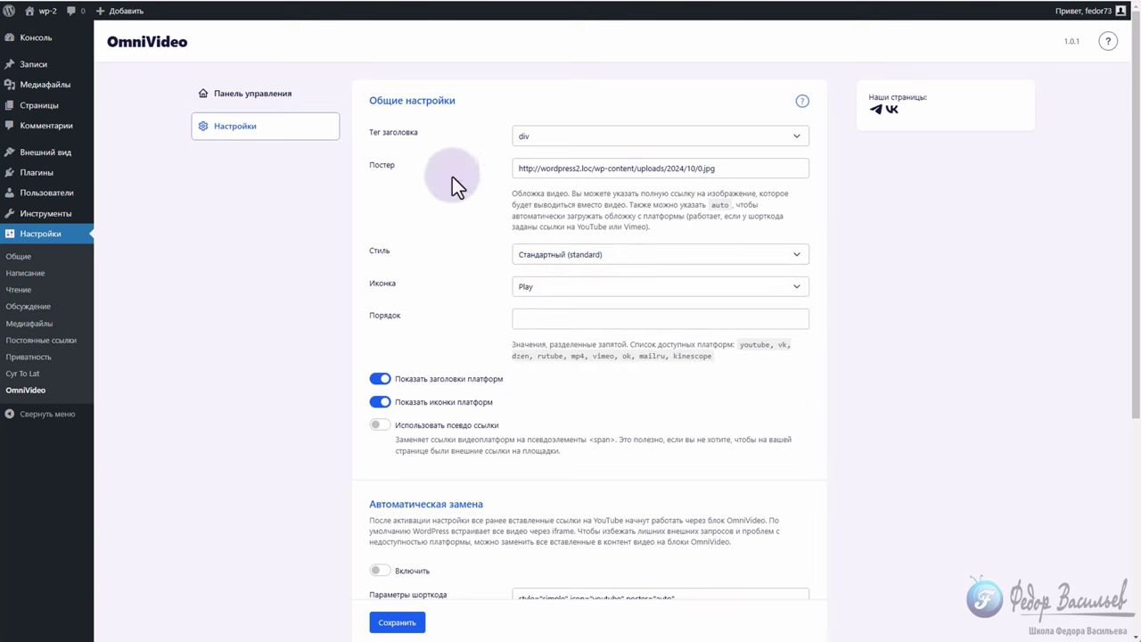
left_click(526, 256)
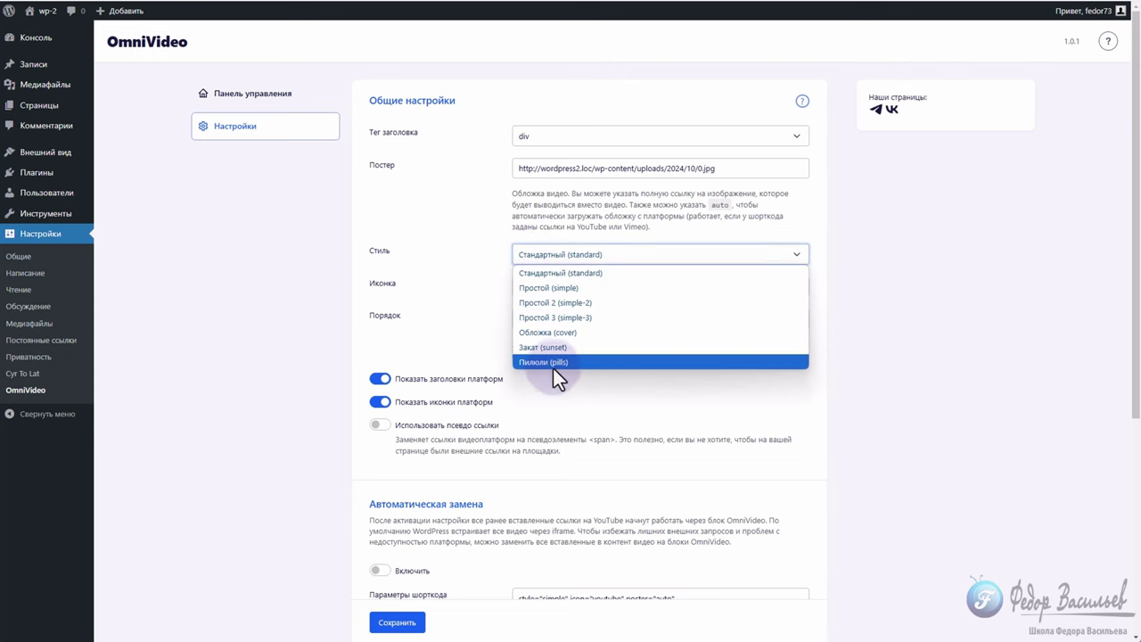
left_click(531, 274)
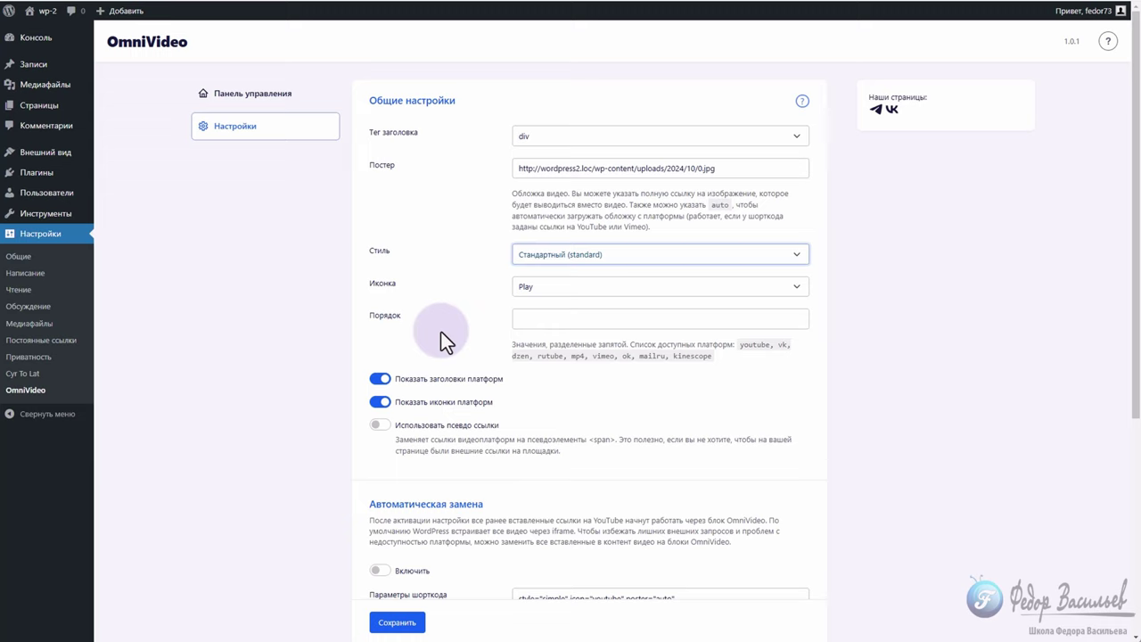
left_click(537, 293)
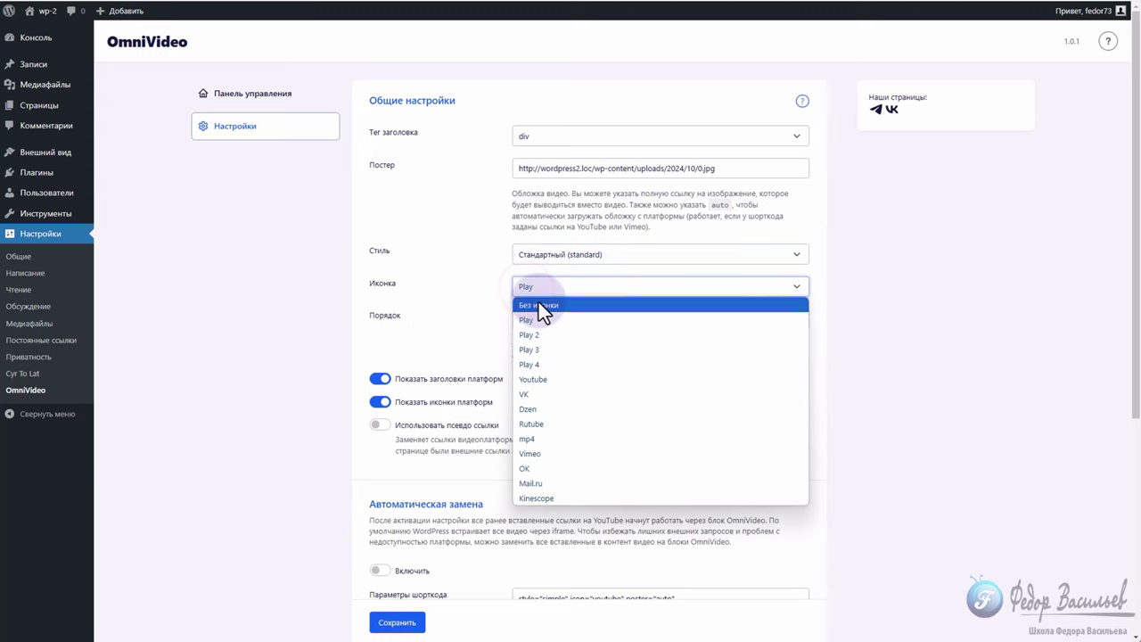
left_click(482, 288)
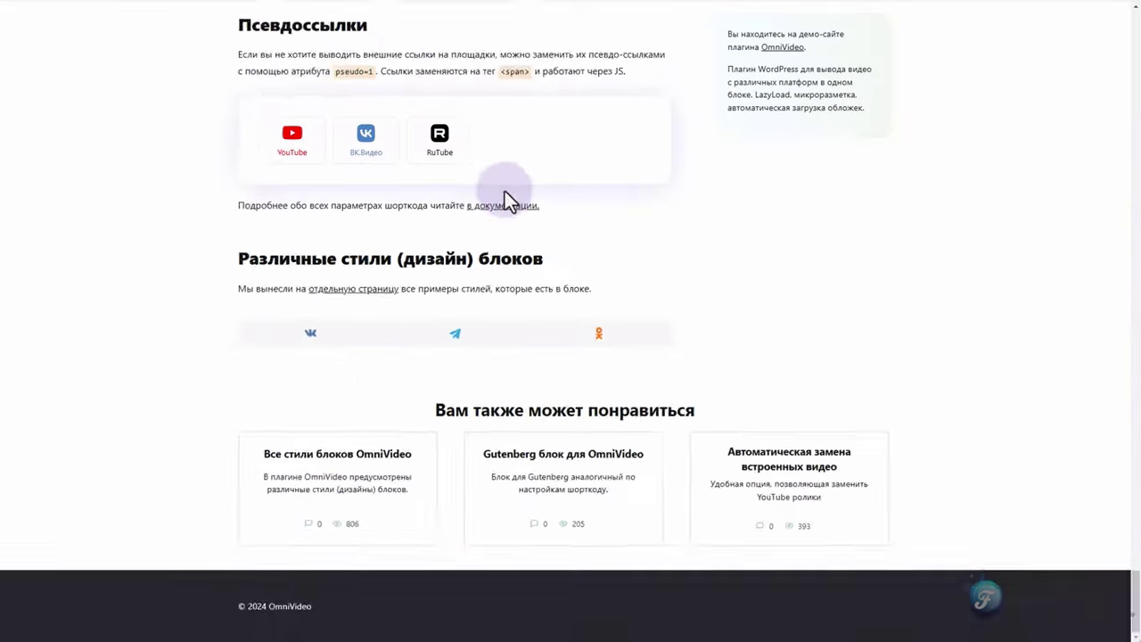
- Switch to the OmniVideo demo page and examine the example of changing the platform order
scroll(344, 416, "up", 5)
scroll(344, 416, "up", 2)
scroll(383, 303, "up", 5)
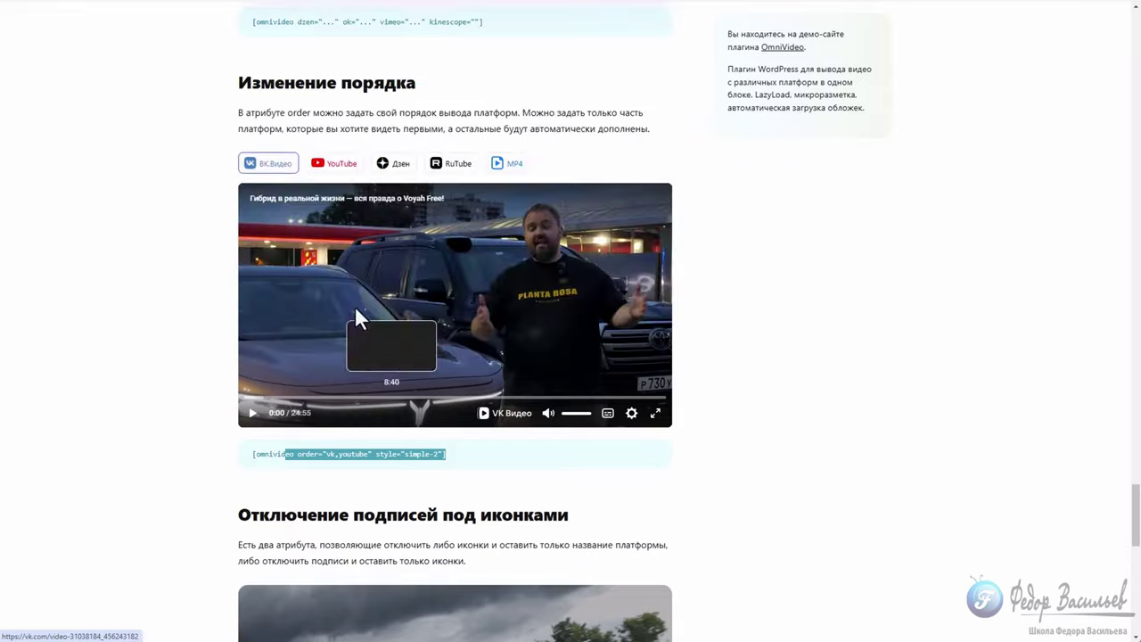
- Look over the demo page's other video sources and the plugin's available icon options, keeping the Play icon
scroll(436, 374, "up", 3)
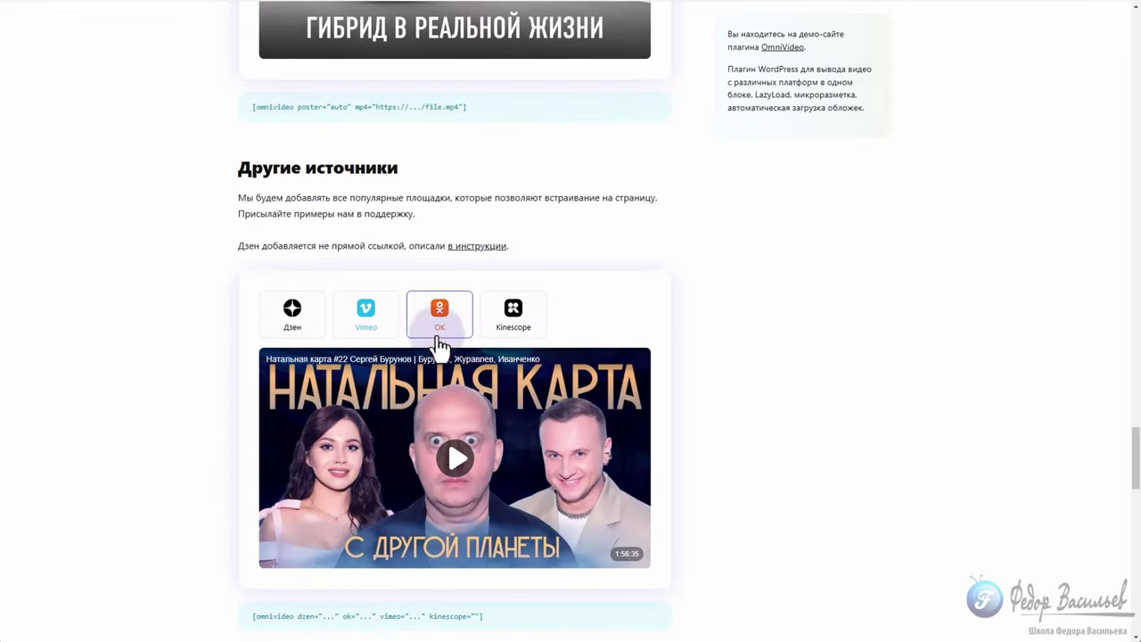
scroll(481, 330, "up", 4)
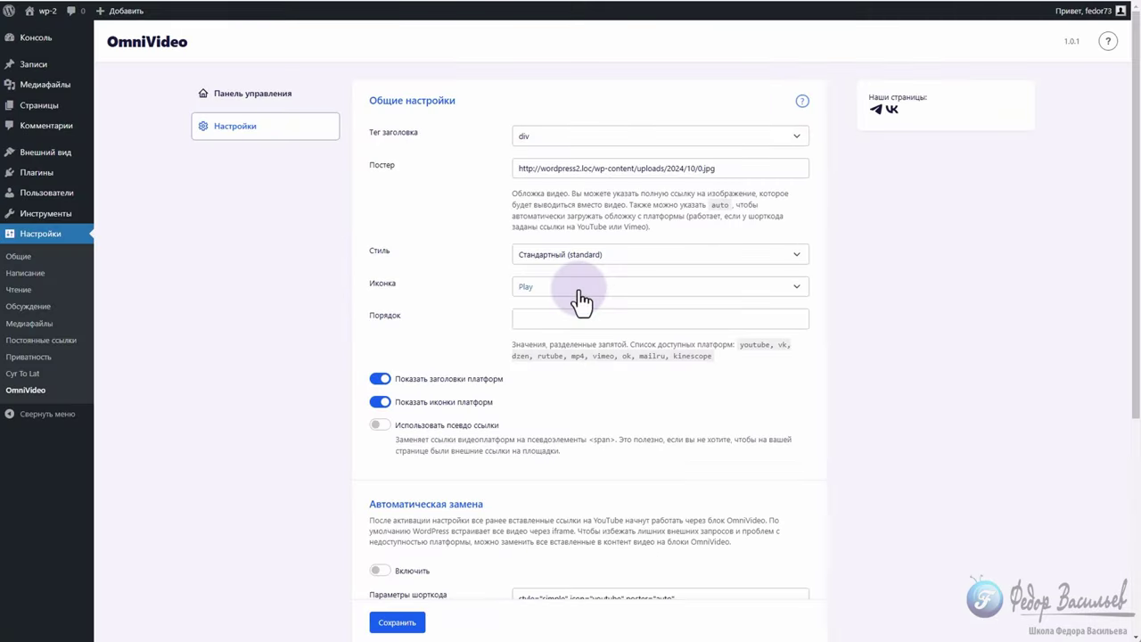
left_click(580, 286)
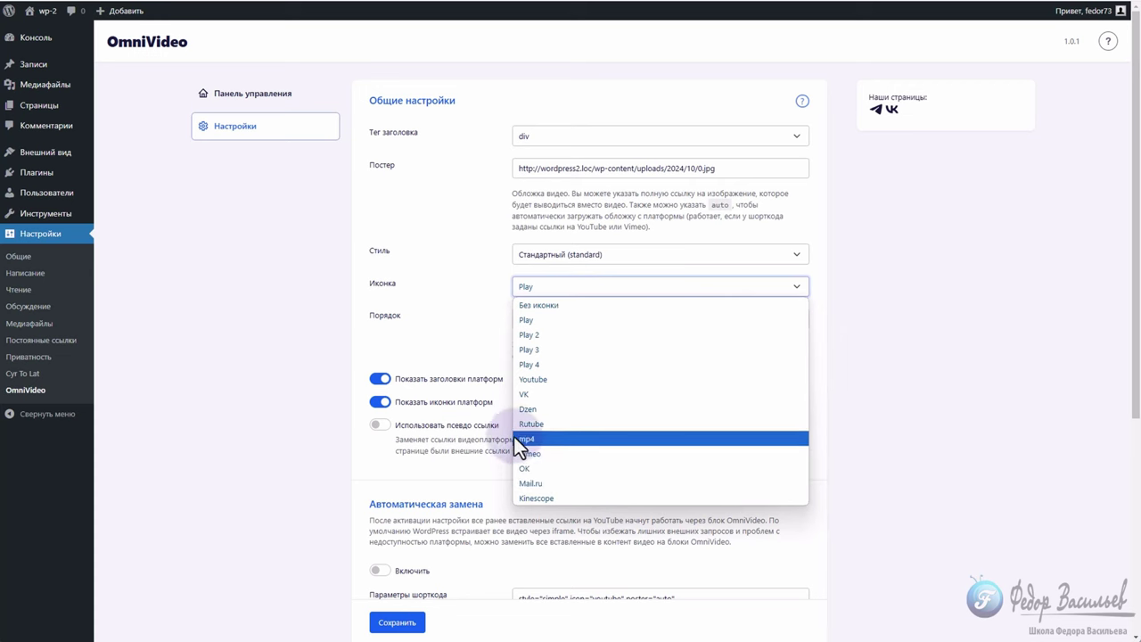
left_click(493, 285)
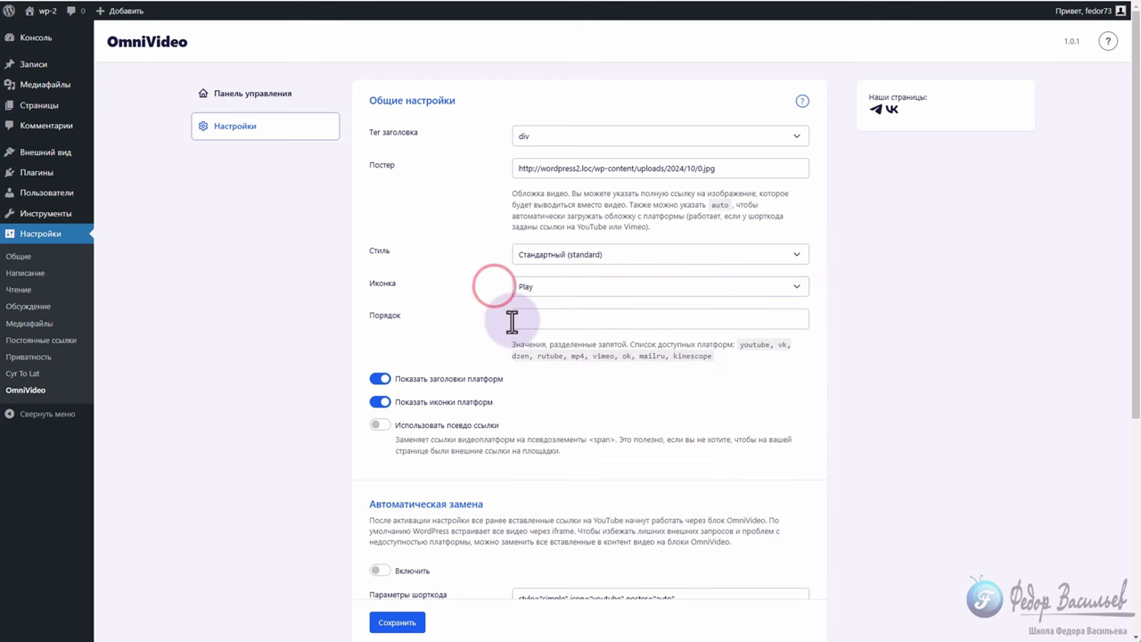
- Compare the platform buttons in the demo block with the list of platform values accepted by the order setting
left_click(530, 323)
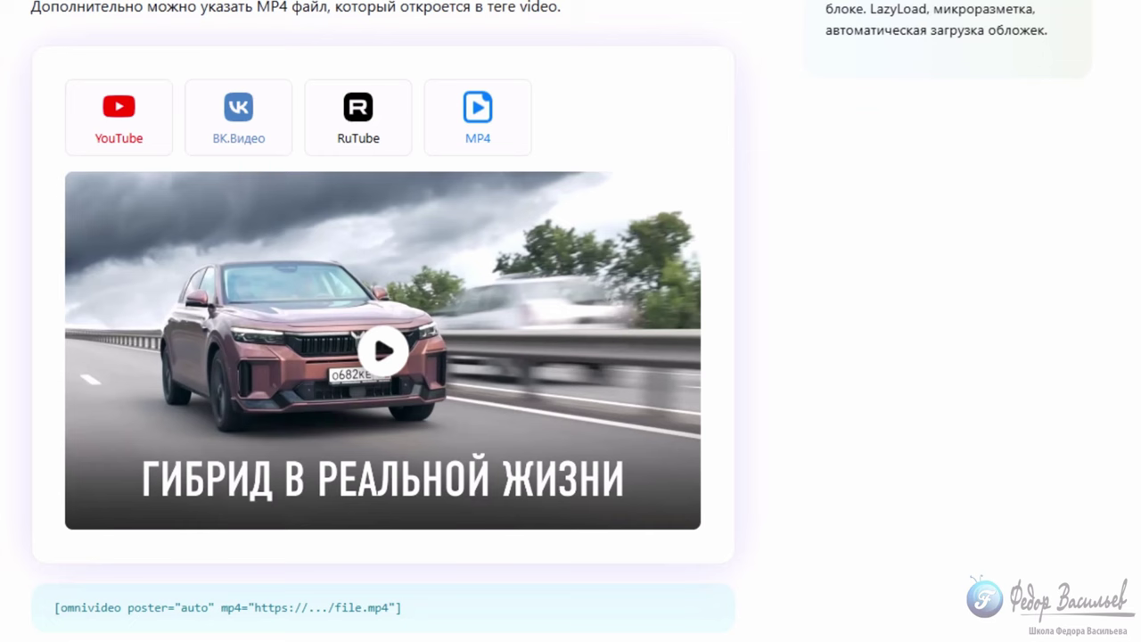
left_click(138, 120)
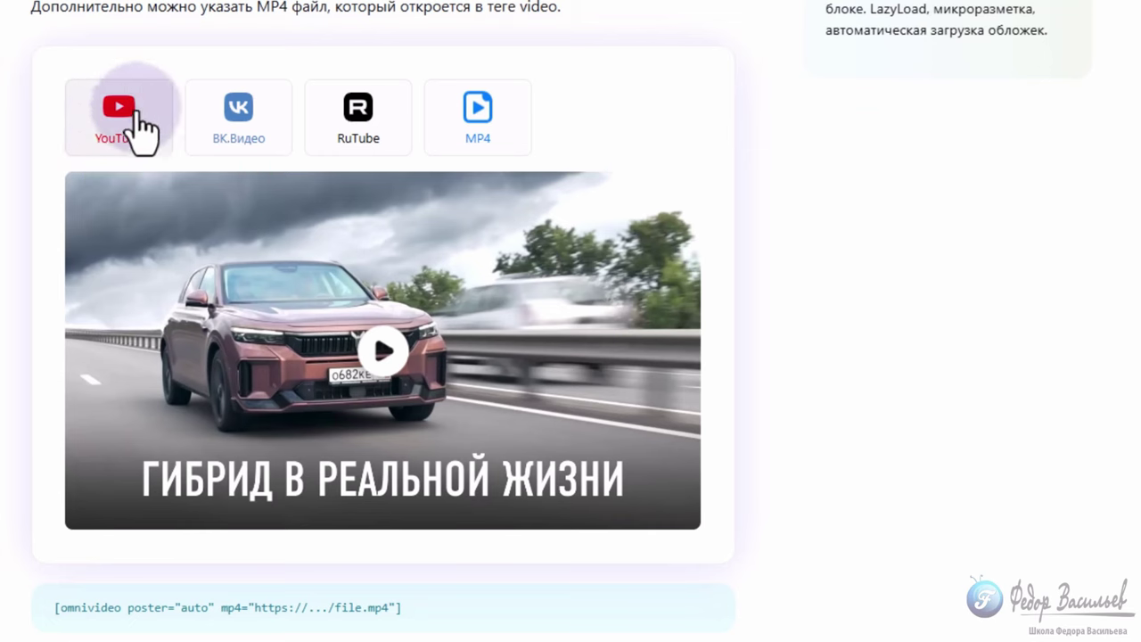
left_click(223, 132)
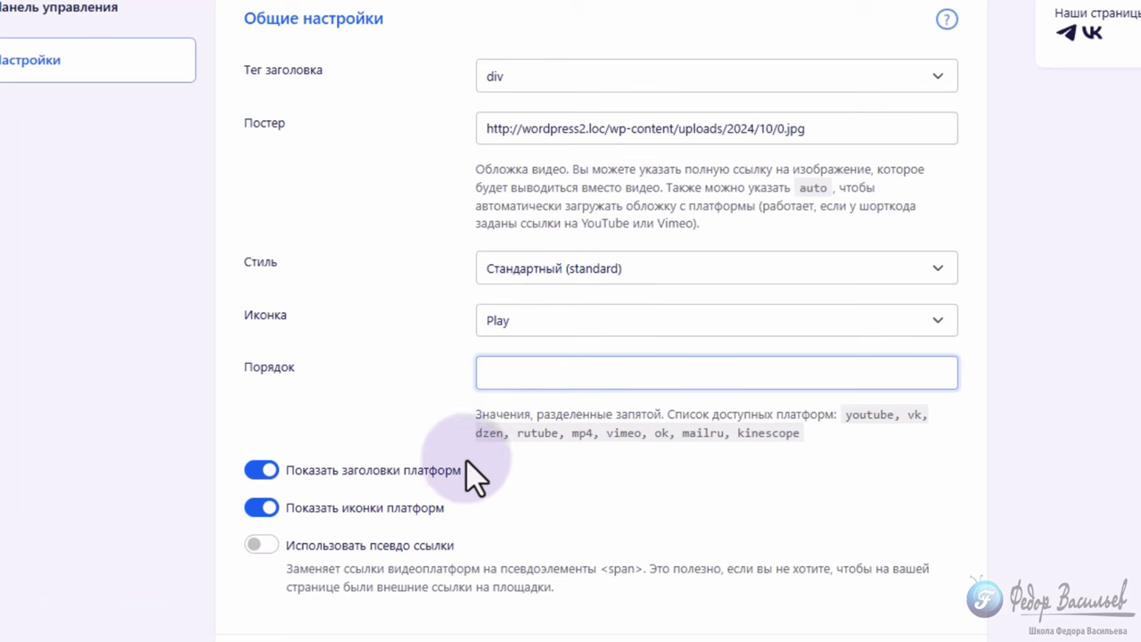
left_click_drag(484, 432, 674, 423)
left_click(508, 381)
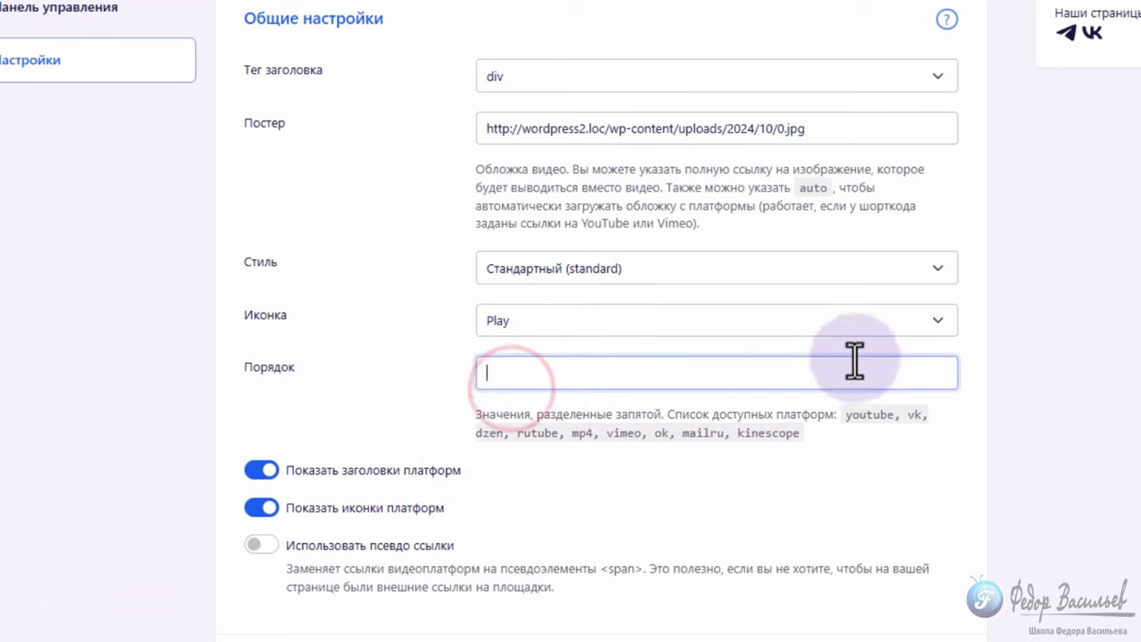
left_click(847, 410)
left_click_drag(790, 434, 582, 415)
left_click(705, 504)
- Keep the platform icons shown and enable pseudo links (Использовать псевдо ссылки) in the general settings, reading the option's description
scroll(581, 540, "down", 4)
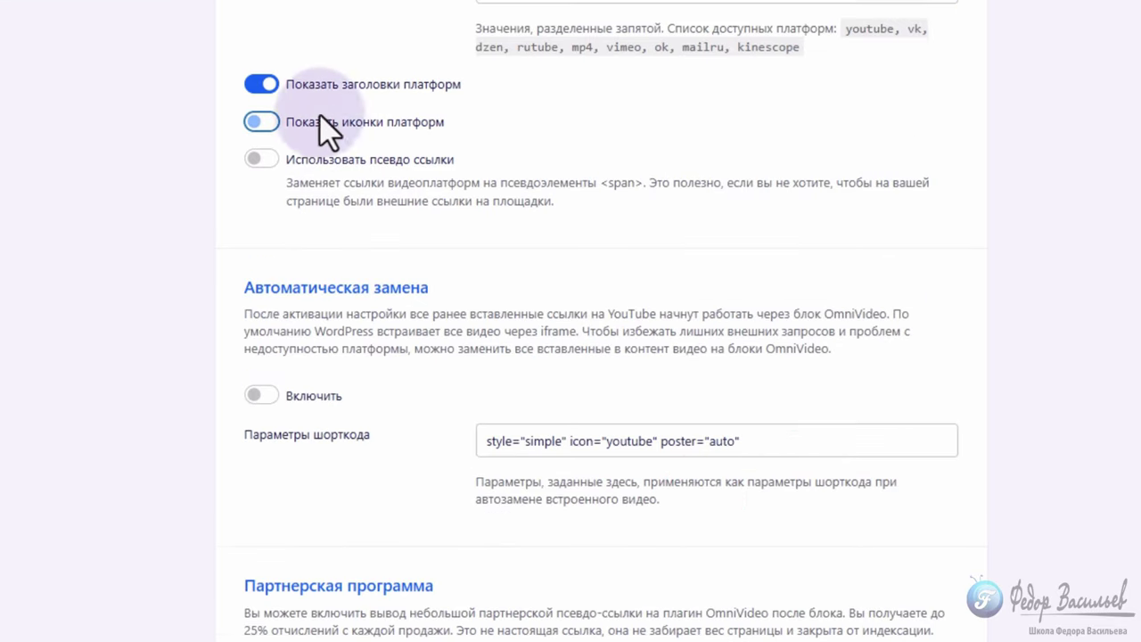
left_click(265, 122)
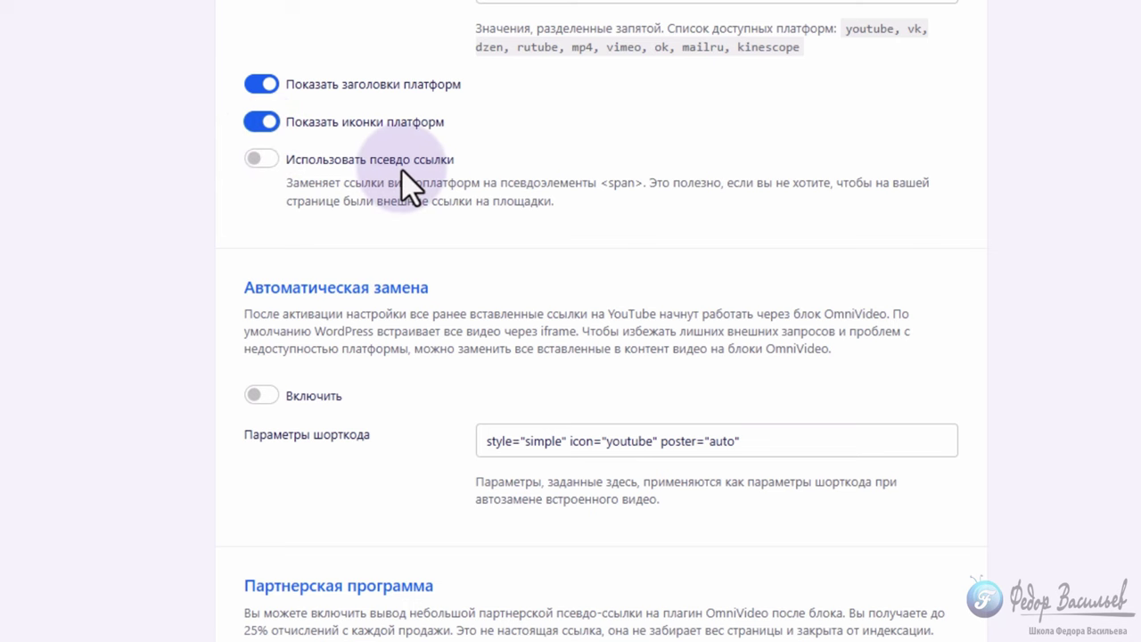
left_click(261, 158)
scroll(402, 483, "up", 3)
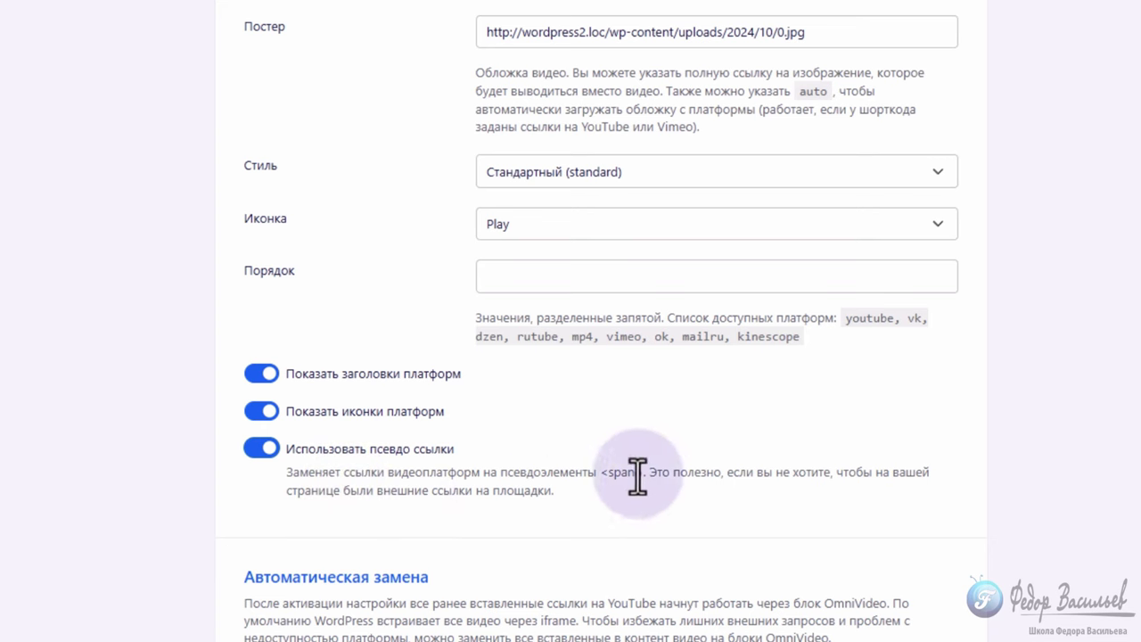
left_click_drag(643, 472, 588, 472)
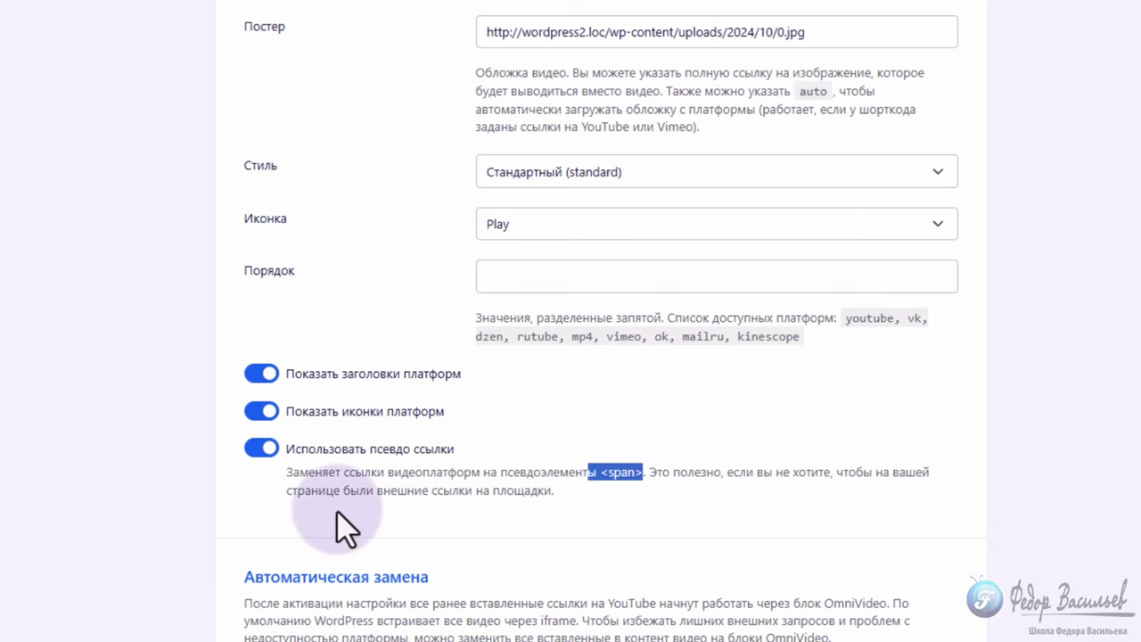
left_click_drag(389, 491, 405, 463)
left_click(377, 488)
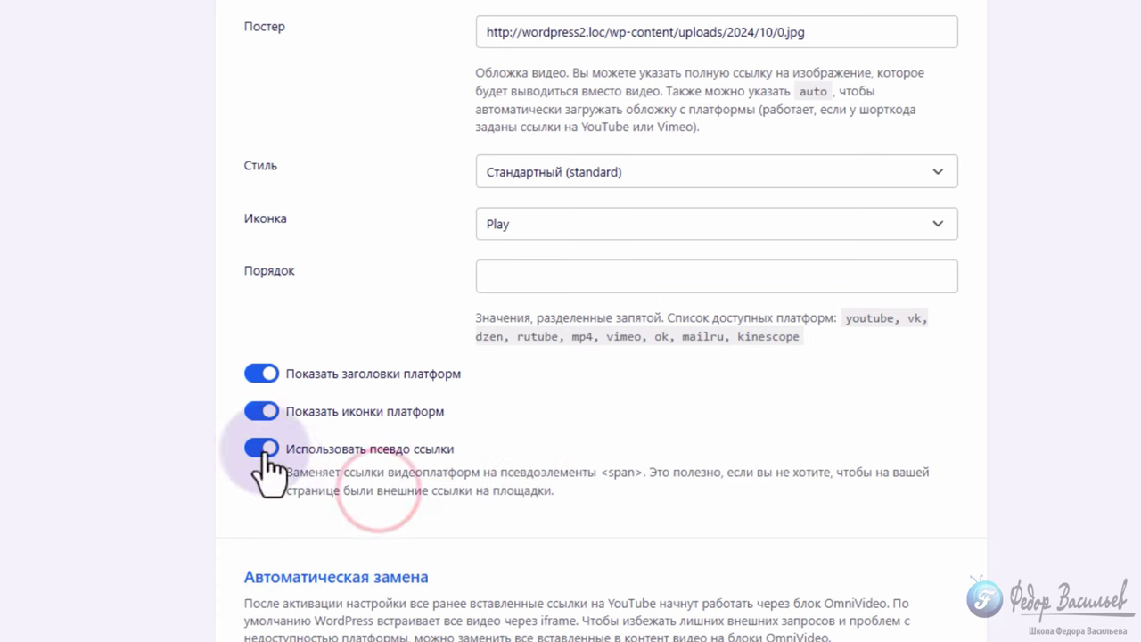
- Try enabling the automatic replacement of previously inserted YouTube links with OmniVideo blocks, and switch it back off
scroll(448, 459, "down", 2)
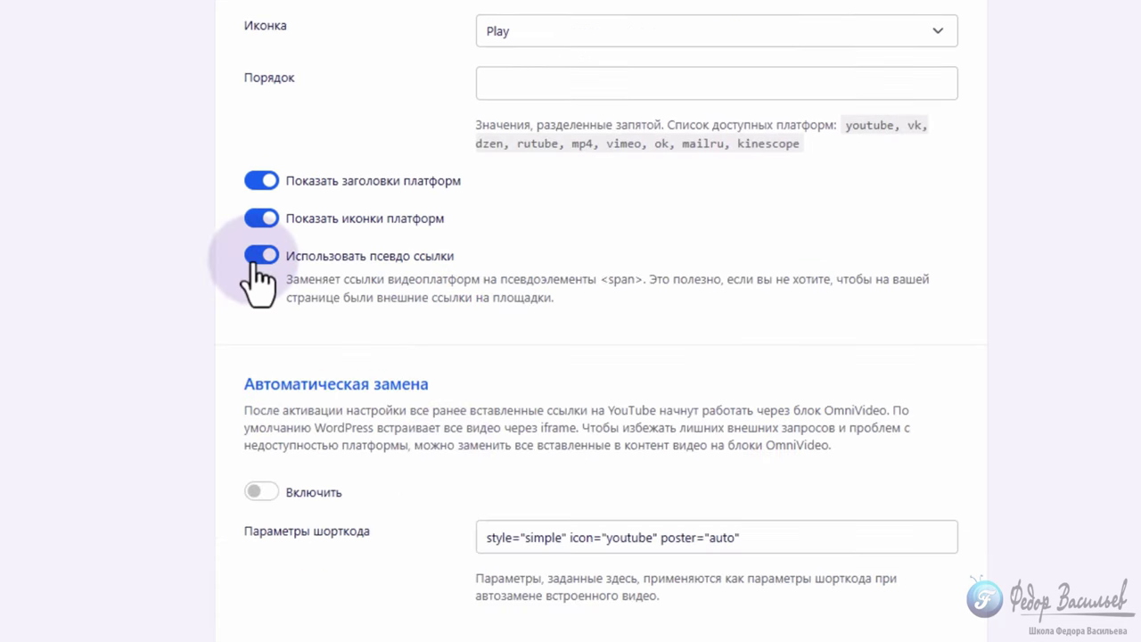
left_click_drag(327, 384, 435, 387)
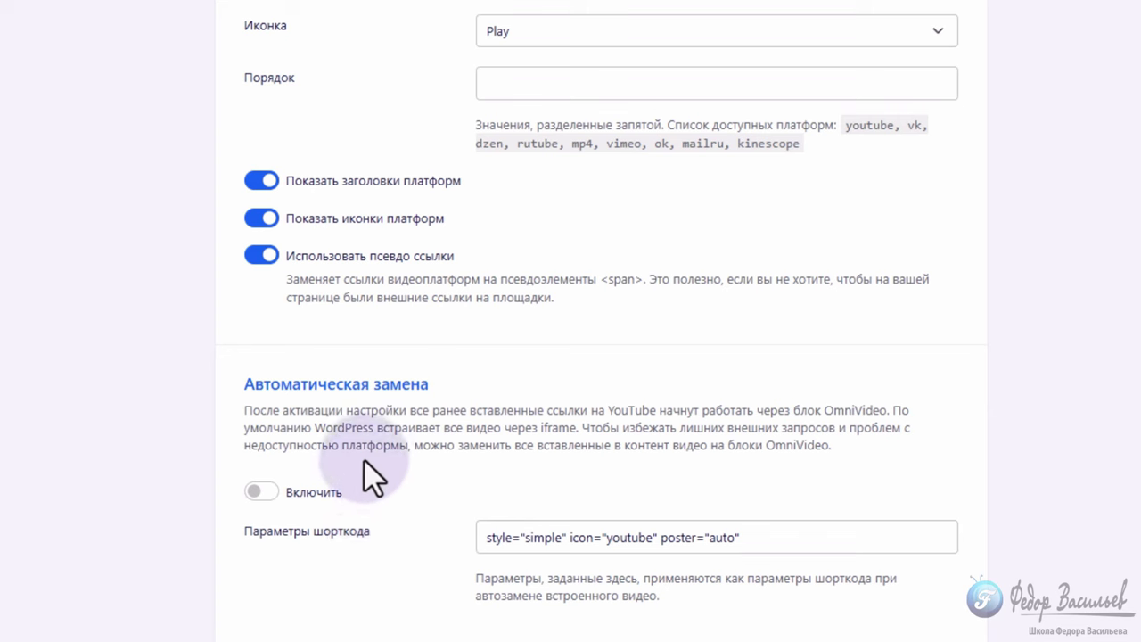
left_click(264, 494)
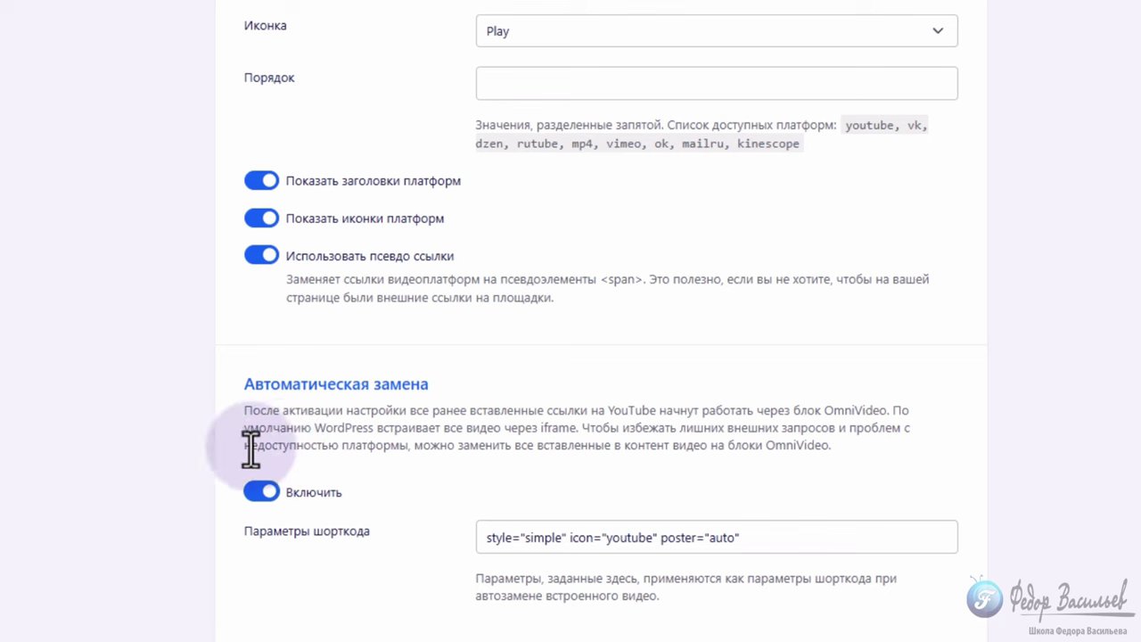
scroll(318, 433, "down", 3)
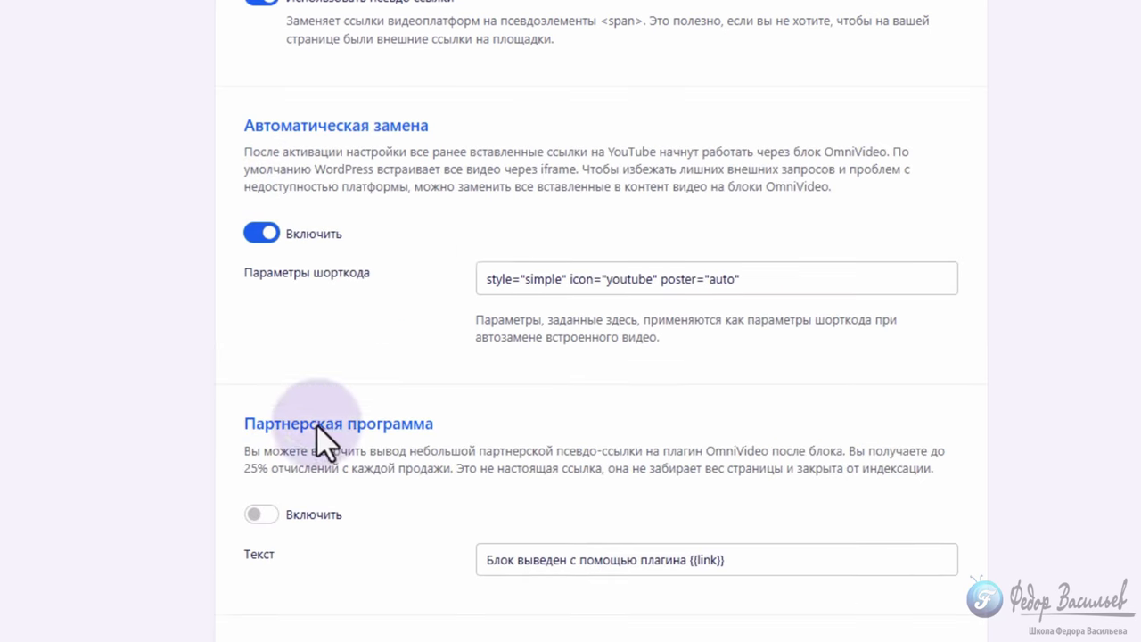
left_click(258, 233)
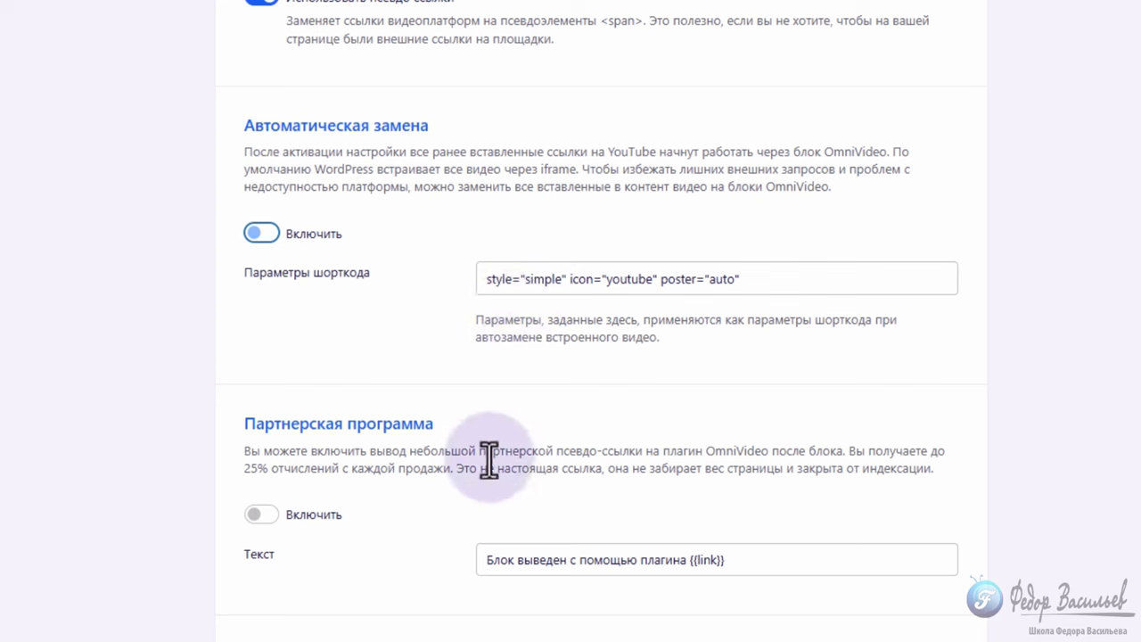
- Try the partner programme option that outputs a pseudo link after the block, toggling it on and off
left_click(256, 514)
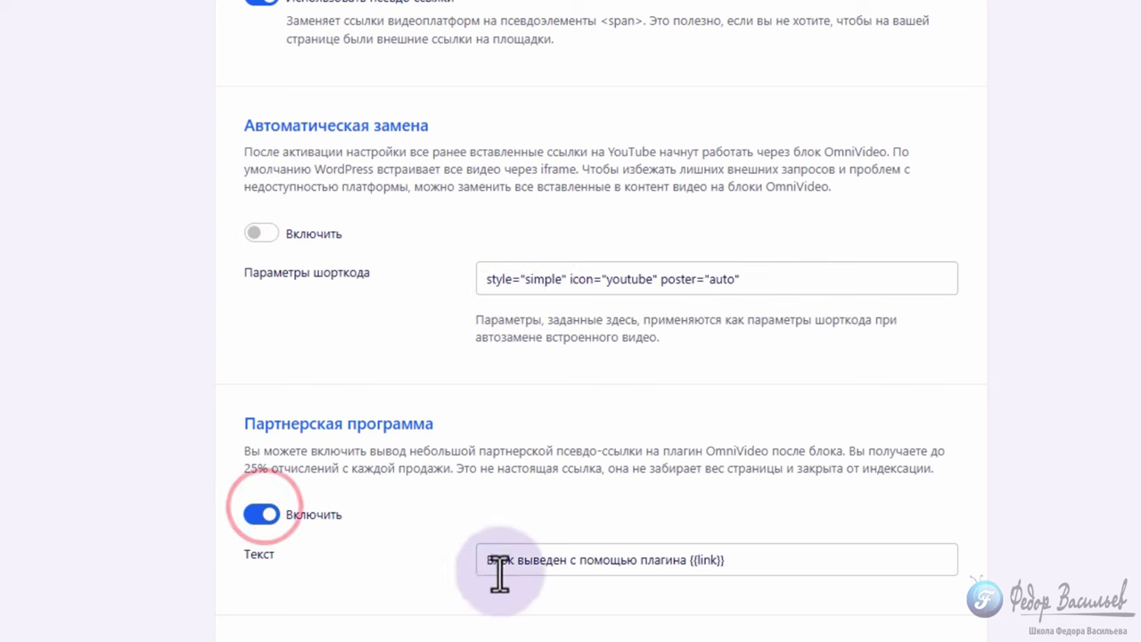
left_click(263, 515)
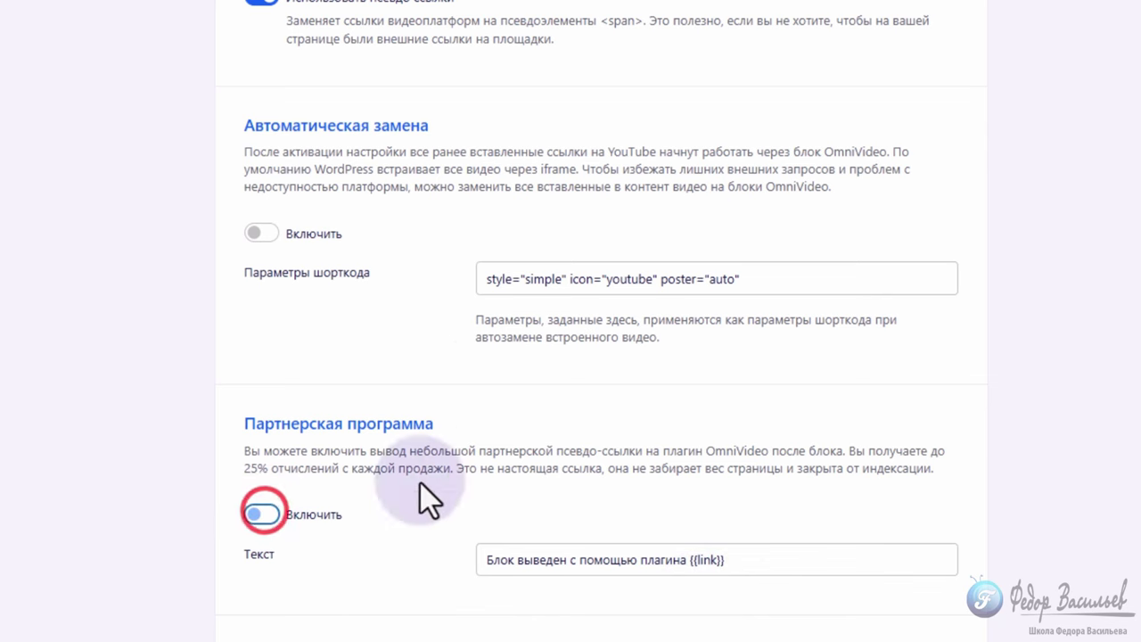
left_click(262, 517)
left_click(256, 515)
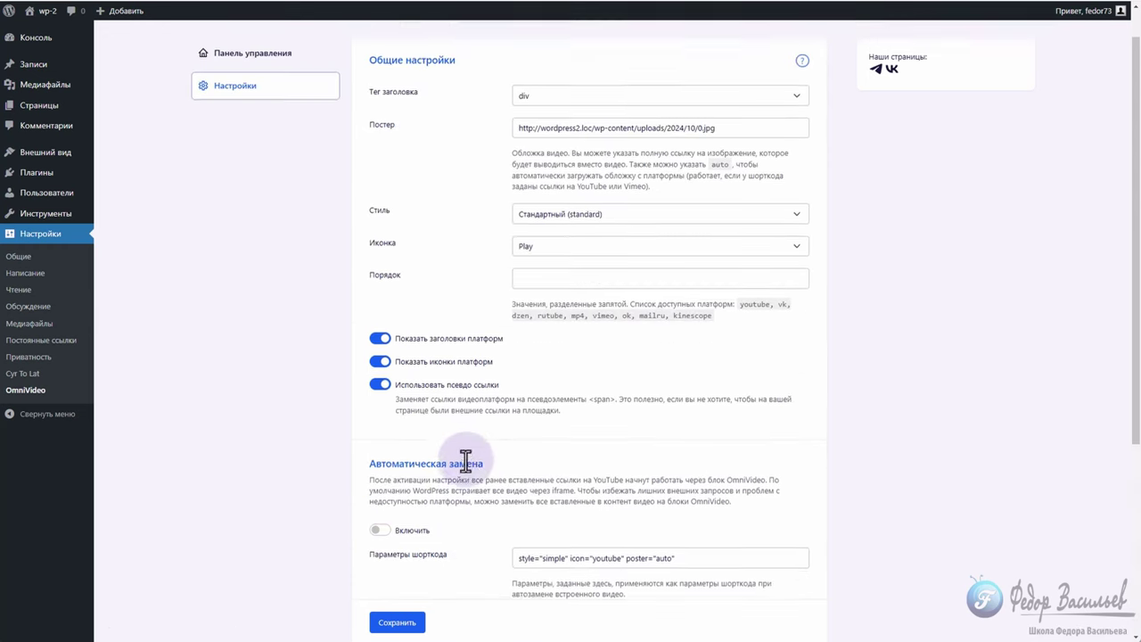
- Go to the list of posts and open the post "Привет, мир!" for editing
scroll(404, 267, "down", 5)
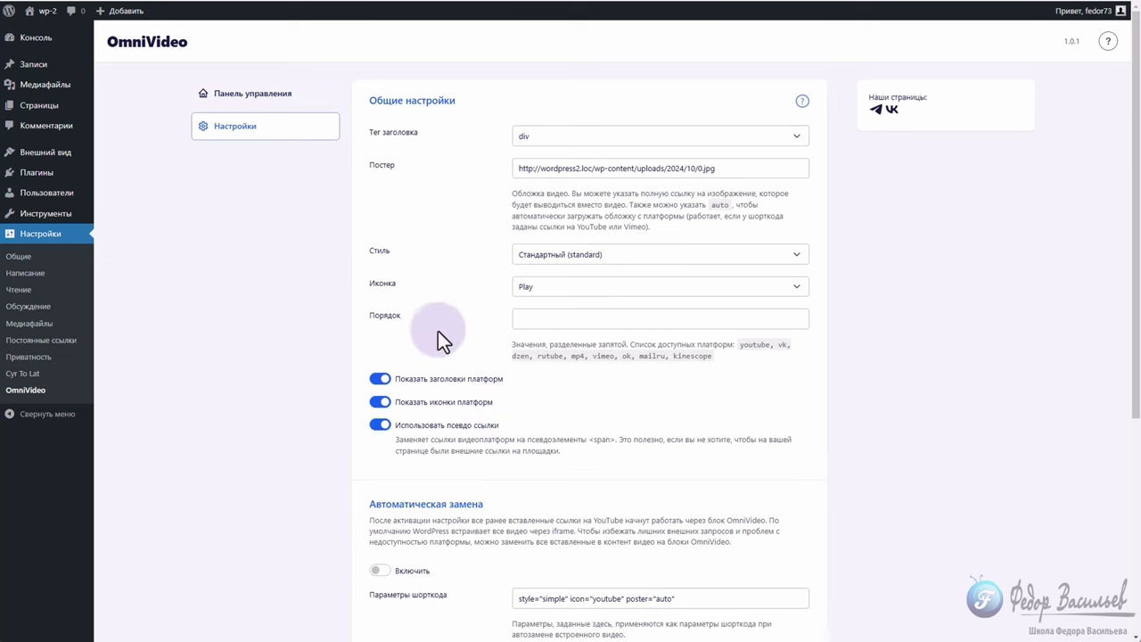
left_click(26, 66)
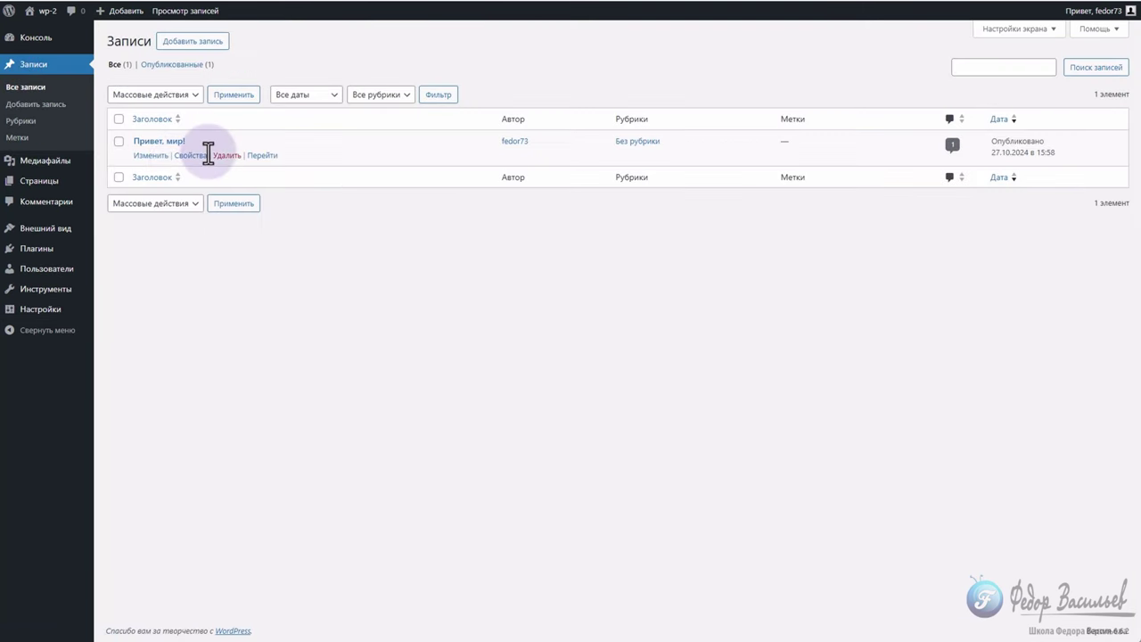
left_click(159, 141)
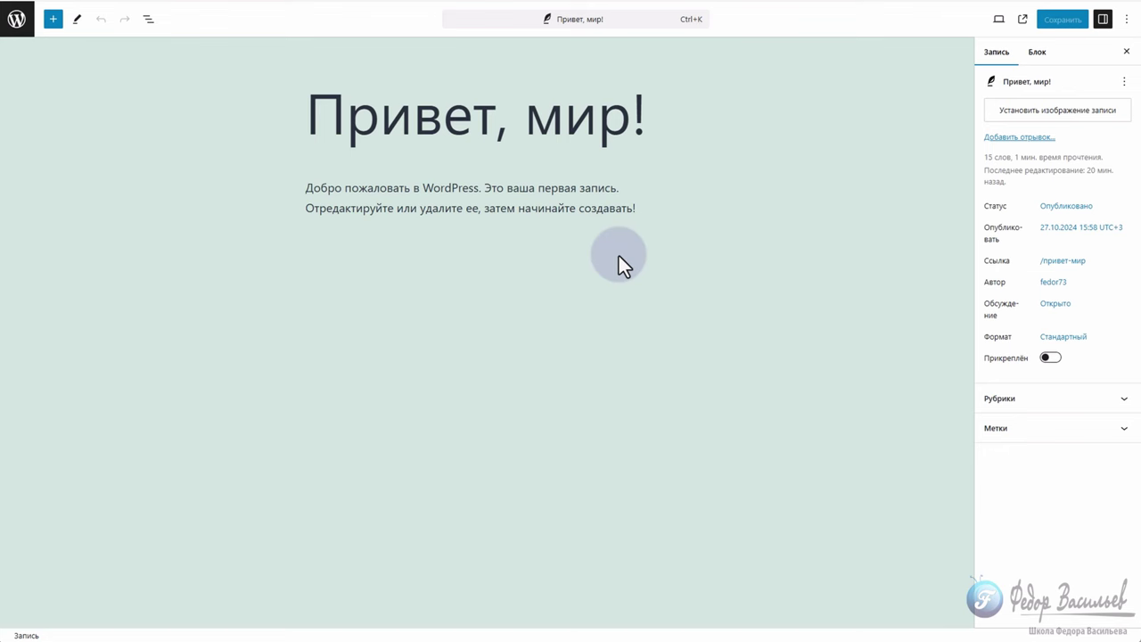
- Search the block library for "om" and insert an OmniVideo block below the post's paragraph
left_click(648, 210)
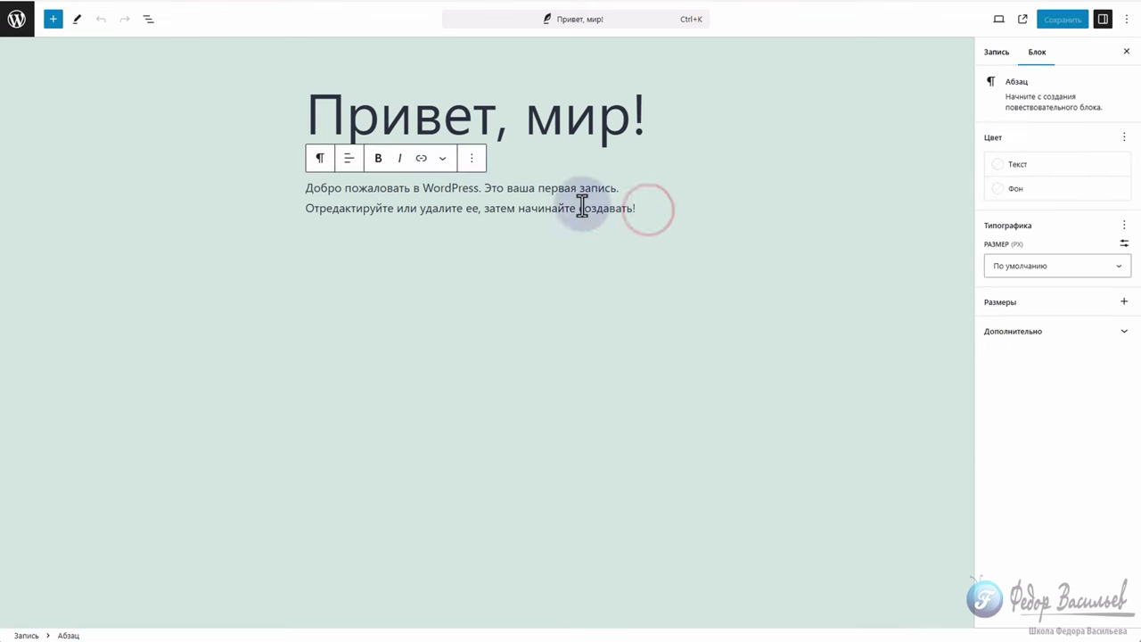
left_click(54, 20)
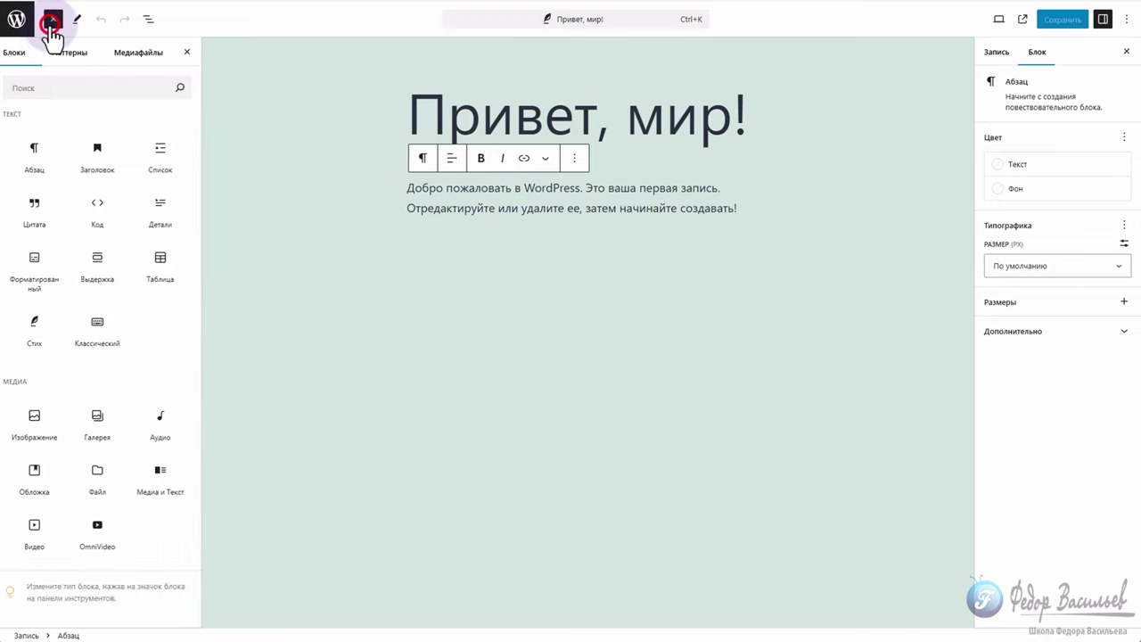
left_click(55, 88)
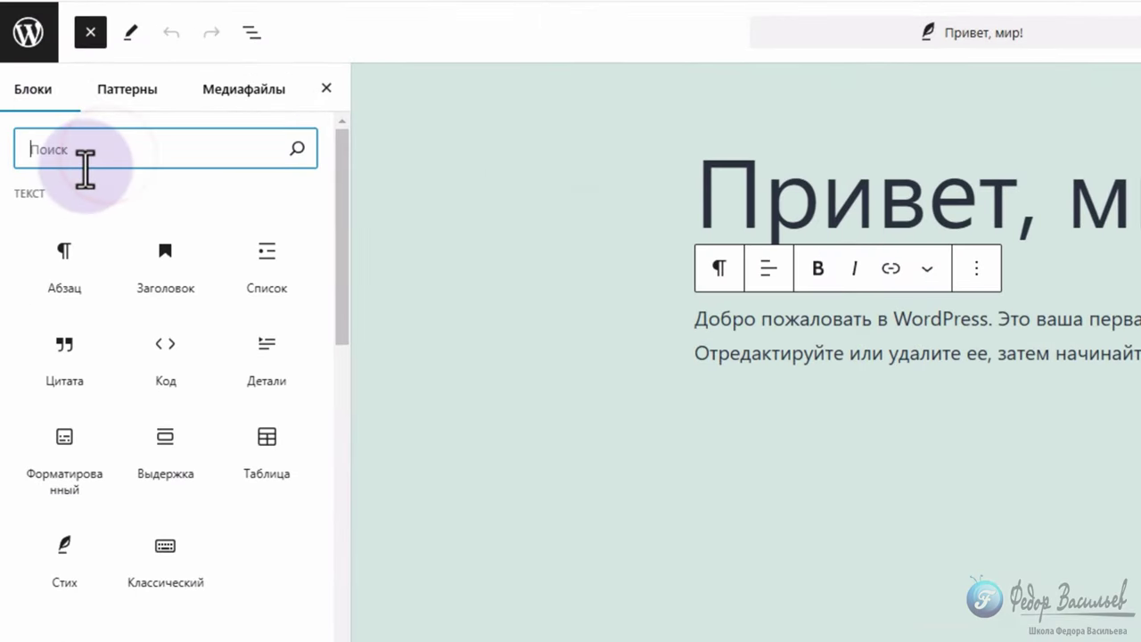
type("om")
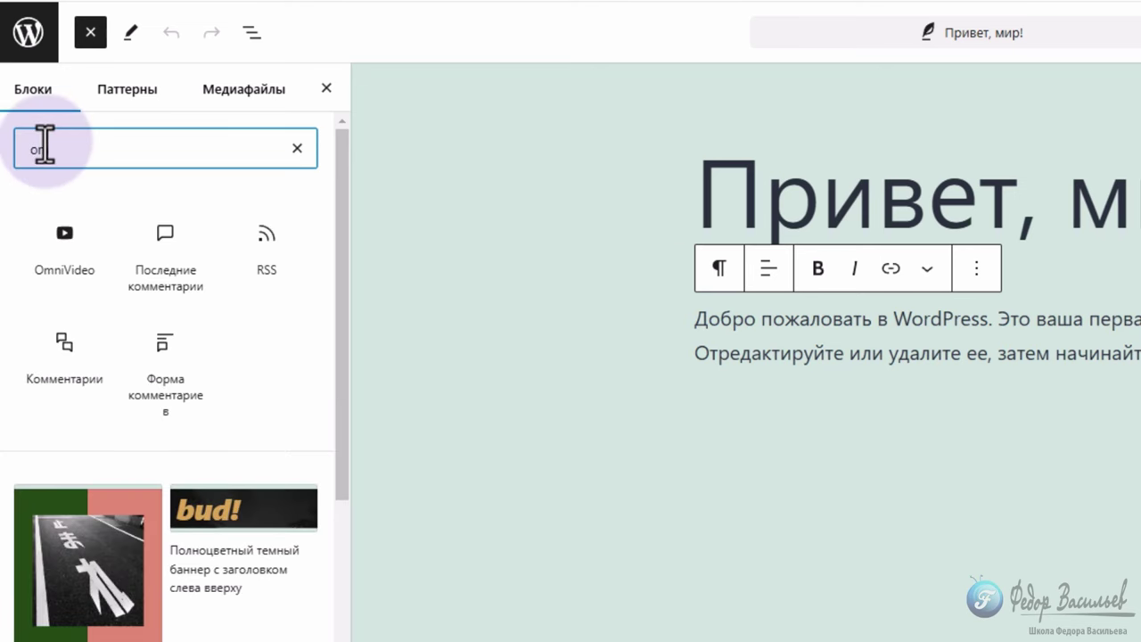
mouse_move(81, 294)
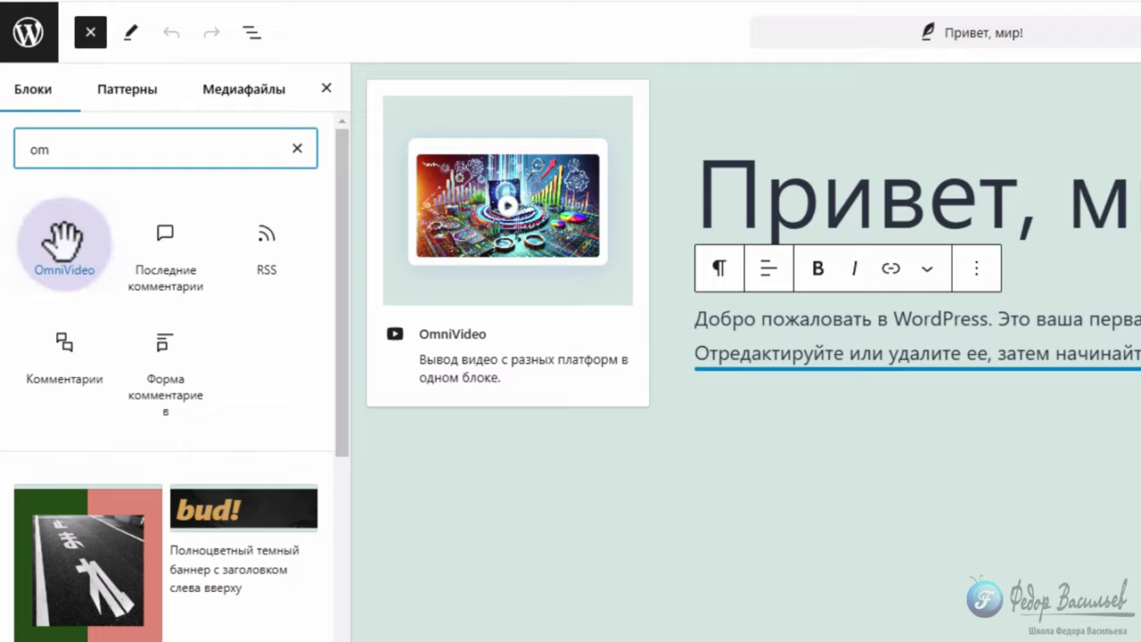
left_click(64, 241)
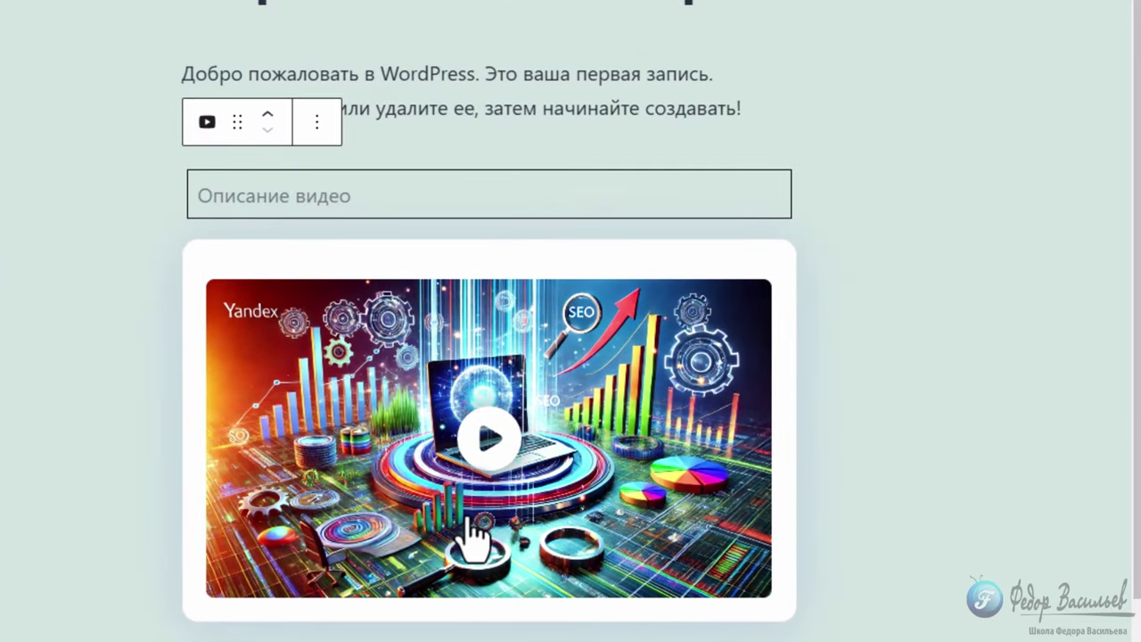
- Enter "тест" as the video description of the OmniVideo block
left_click(241, 194)
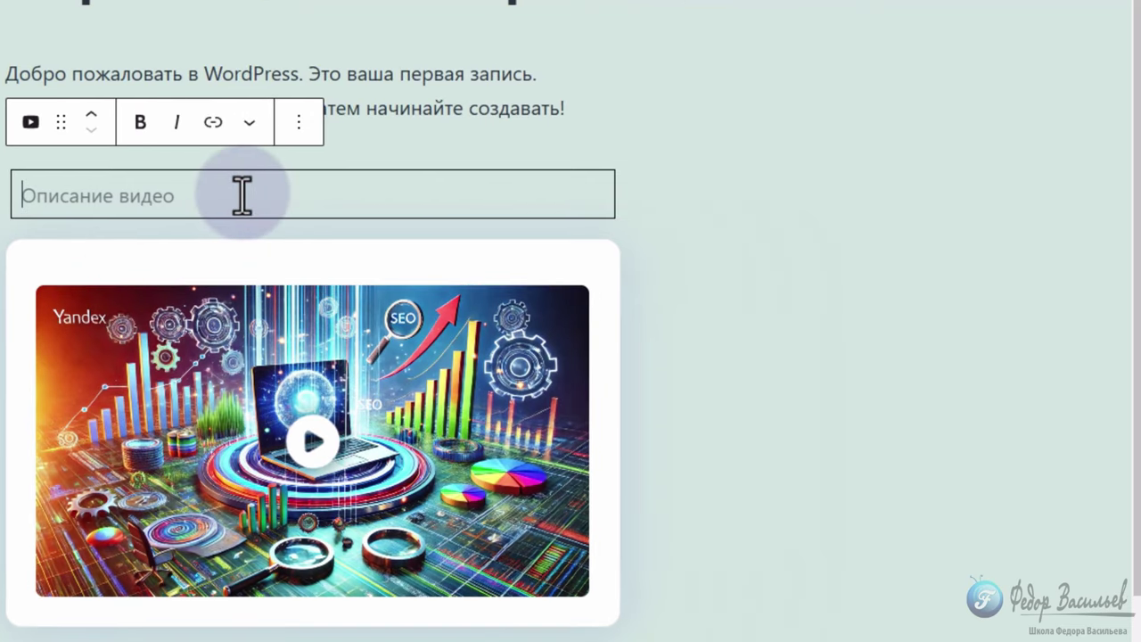
type("n")
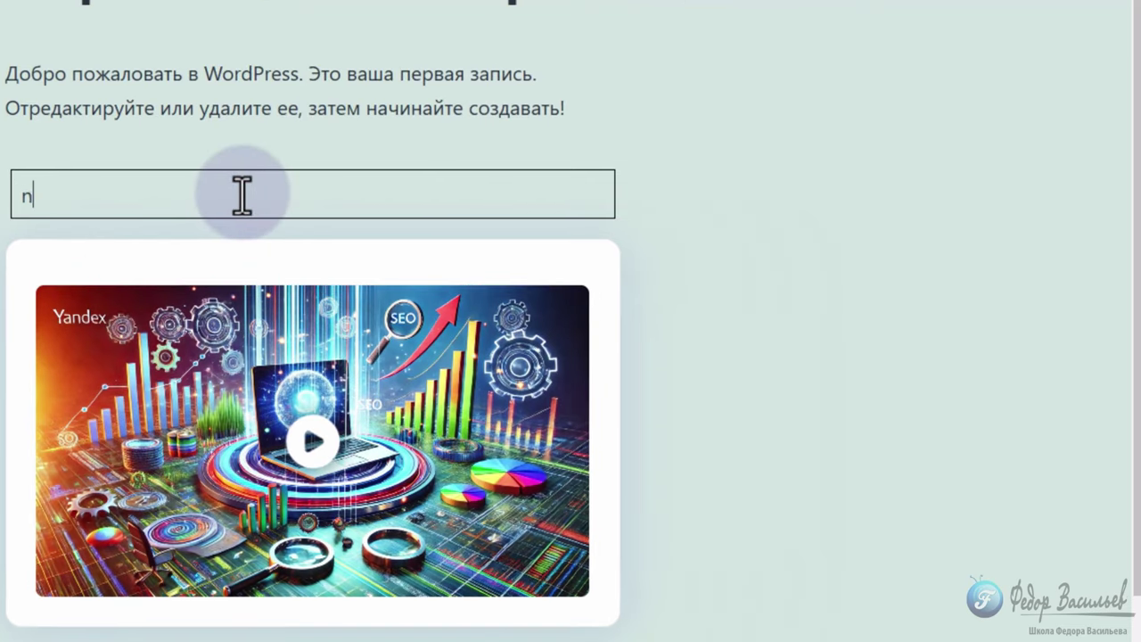
key("BackSpace")
key("BackSpace")
key("BackSpace")
key("BackSpace")
type("тест")
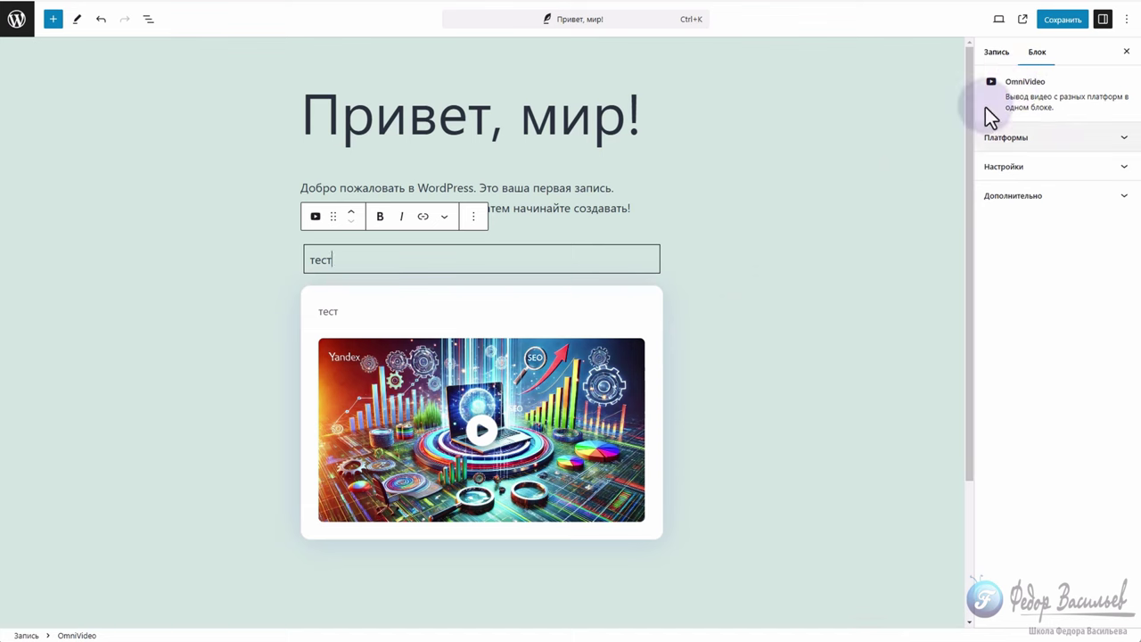
- Open the OmniVideo block's platform link settings and select the Dzen link for entry, leaving the YouTube link empty
left_click(1010, 139)
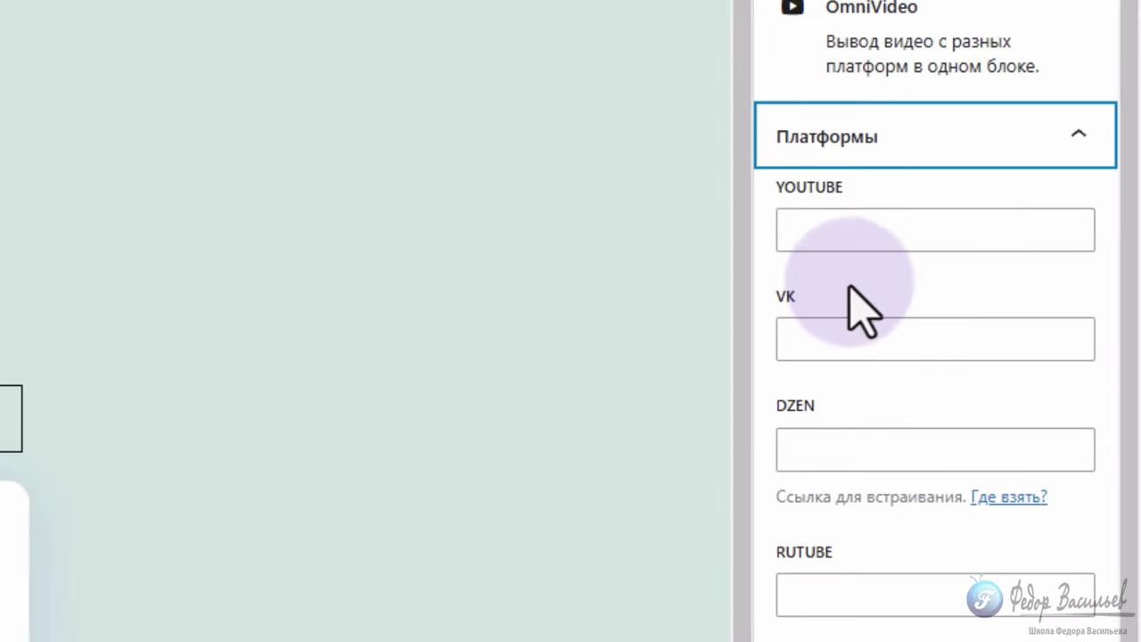
left_click(800, 229)
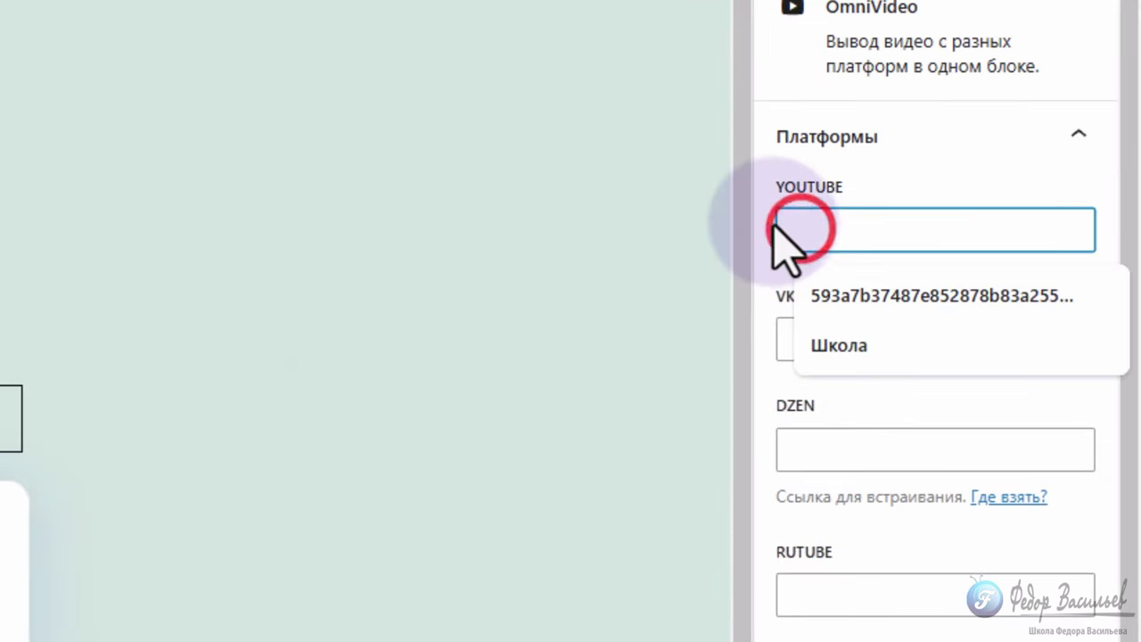
left_click(826, 229)
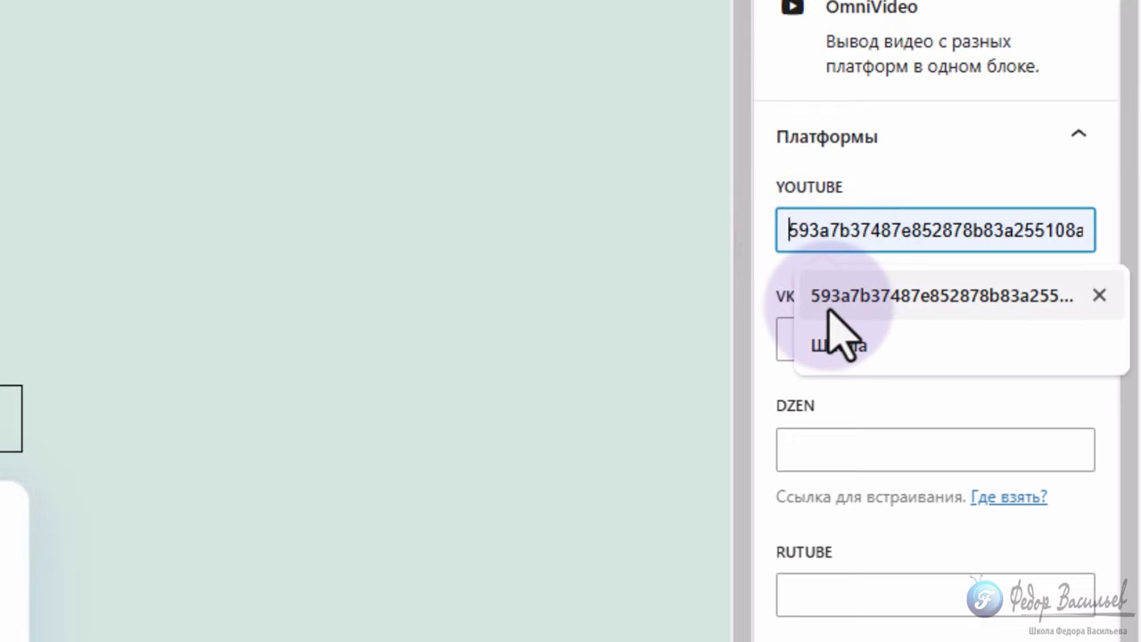
scroll(827, 624, "down", 5)
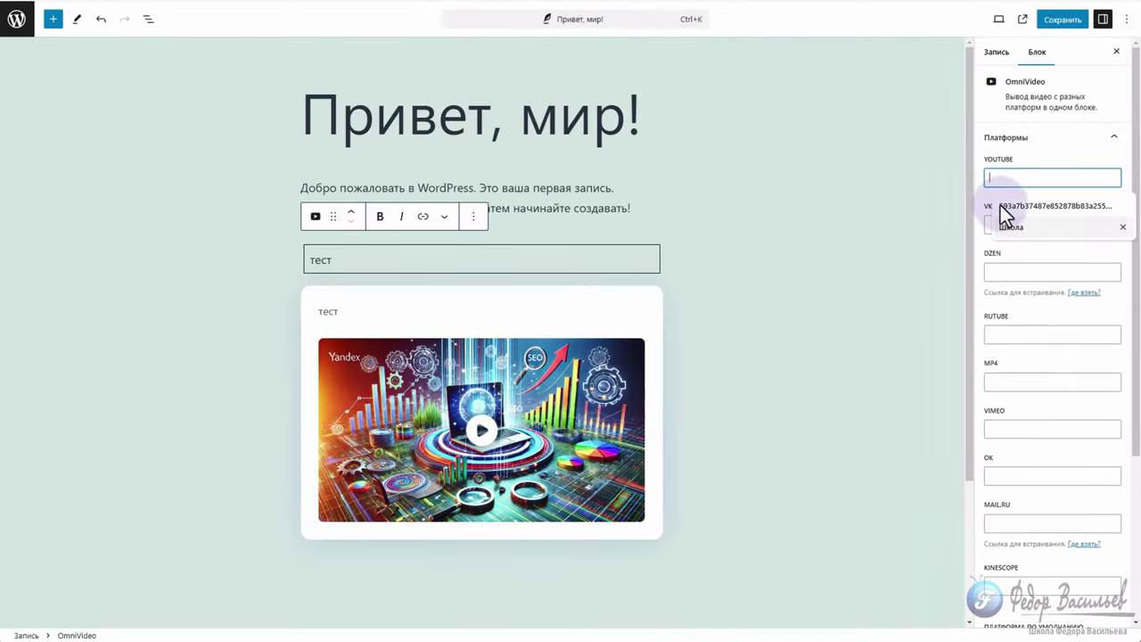
left_click(1016, 273)
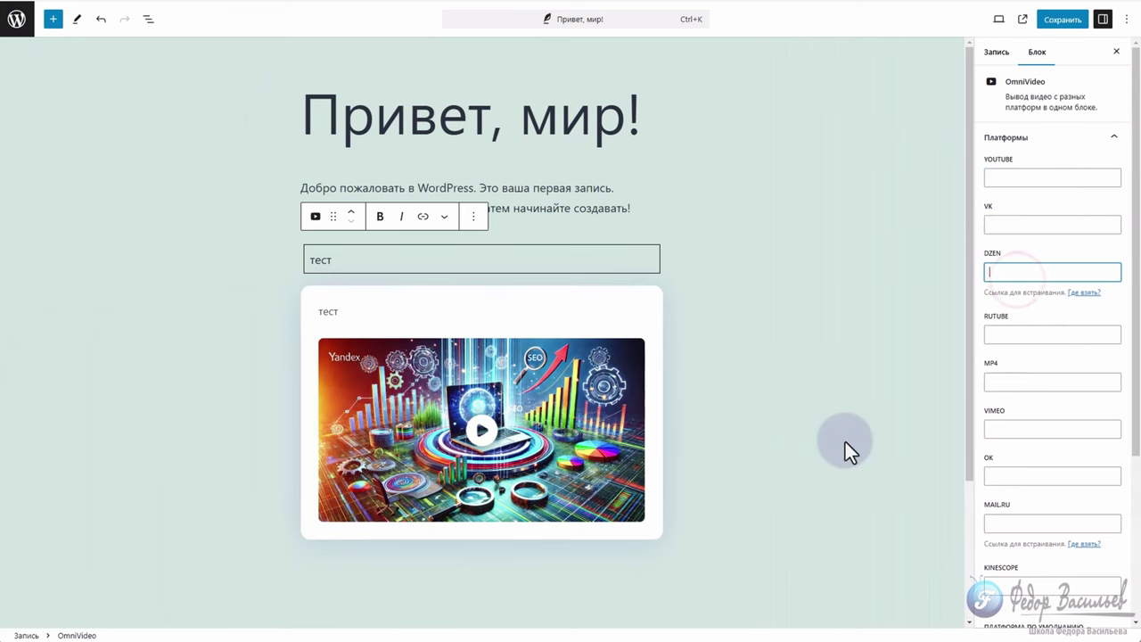
scroll(901, 319, "down", 4)
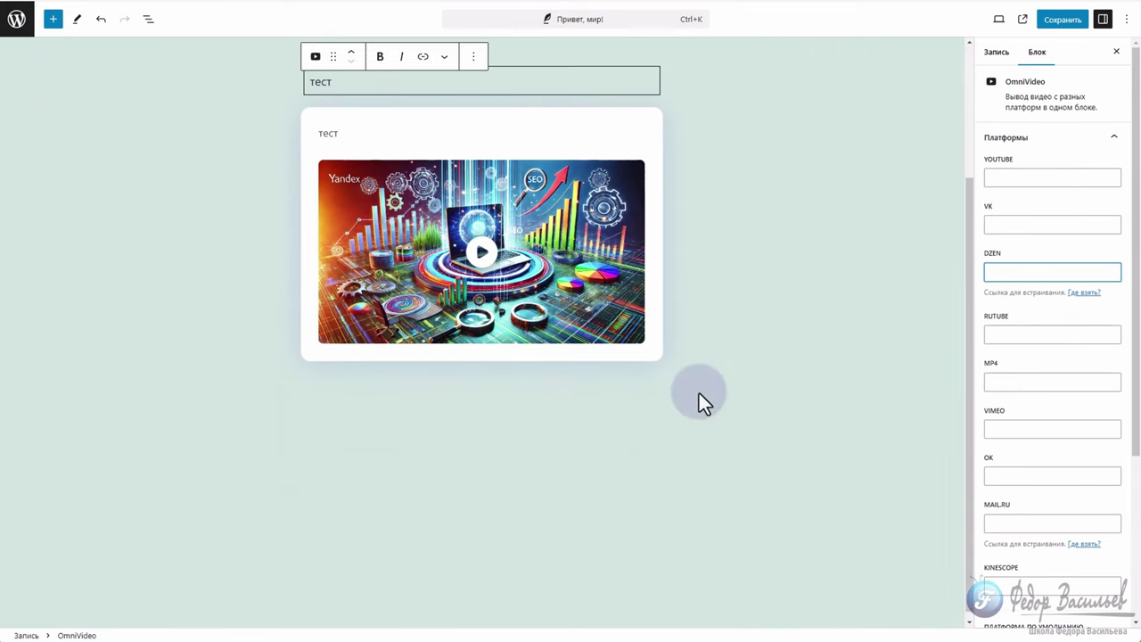
scroll(699, 393, "up", 4)
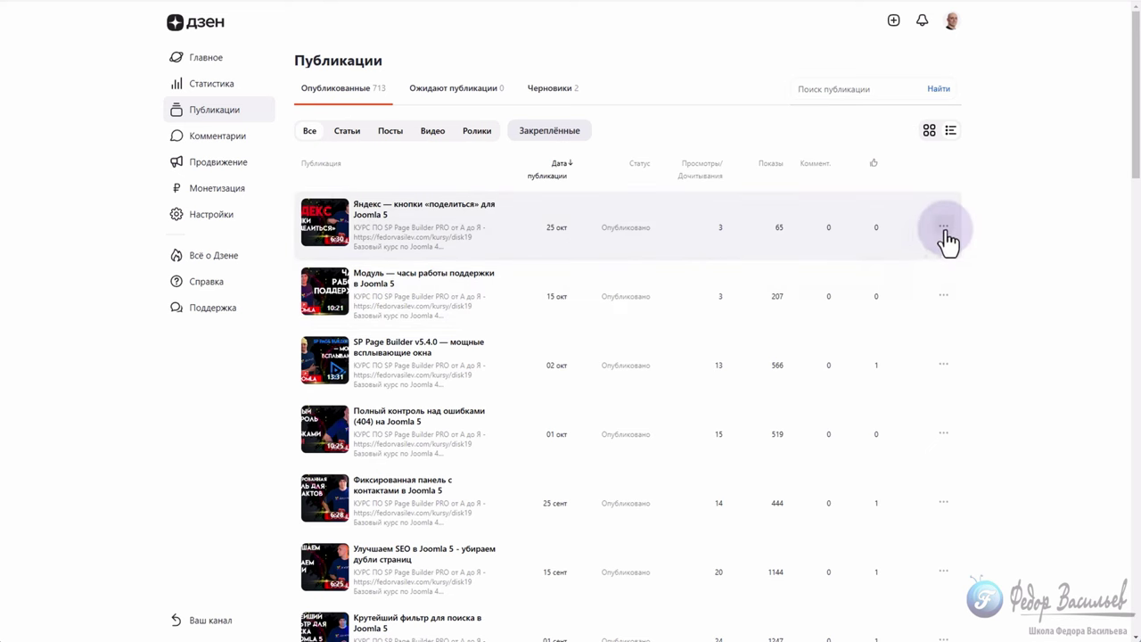
- In Dzen's publications, copy the embed link from the insertion code of "Яндекс — кнопки «поделиться» для Joomla 5"
left_click(943, 229)
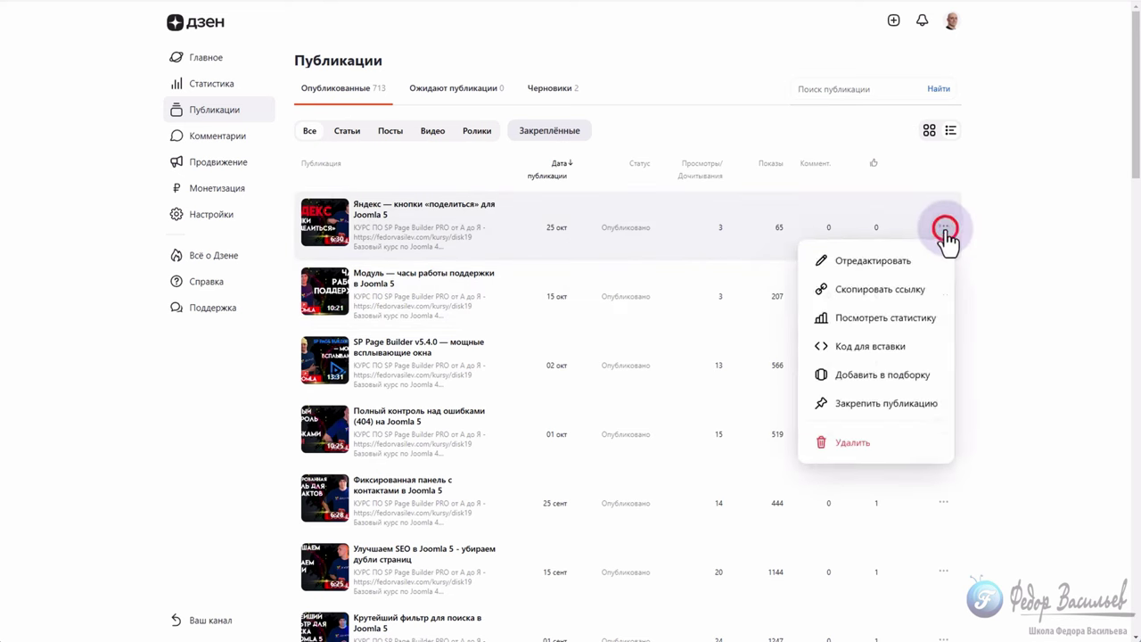
left_click(860, 353)
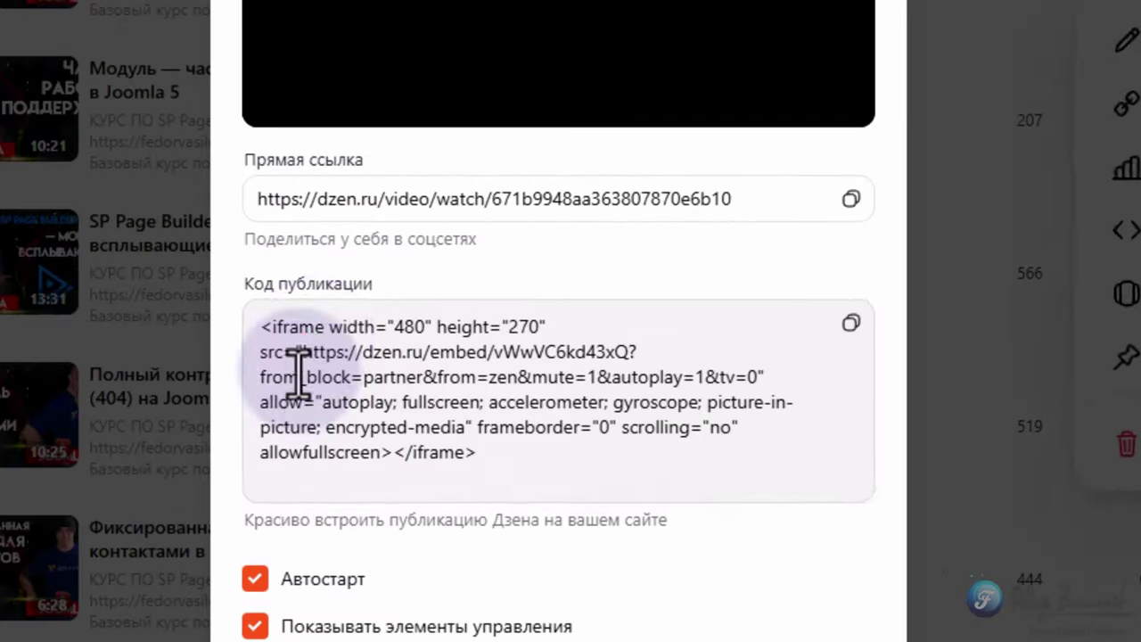
left_click(303, 354)
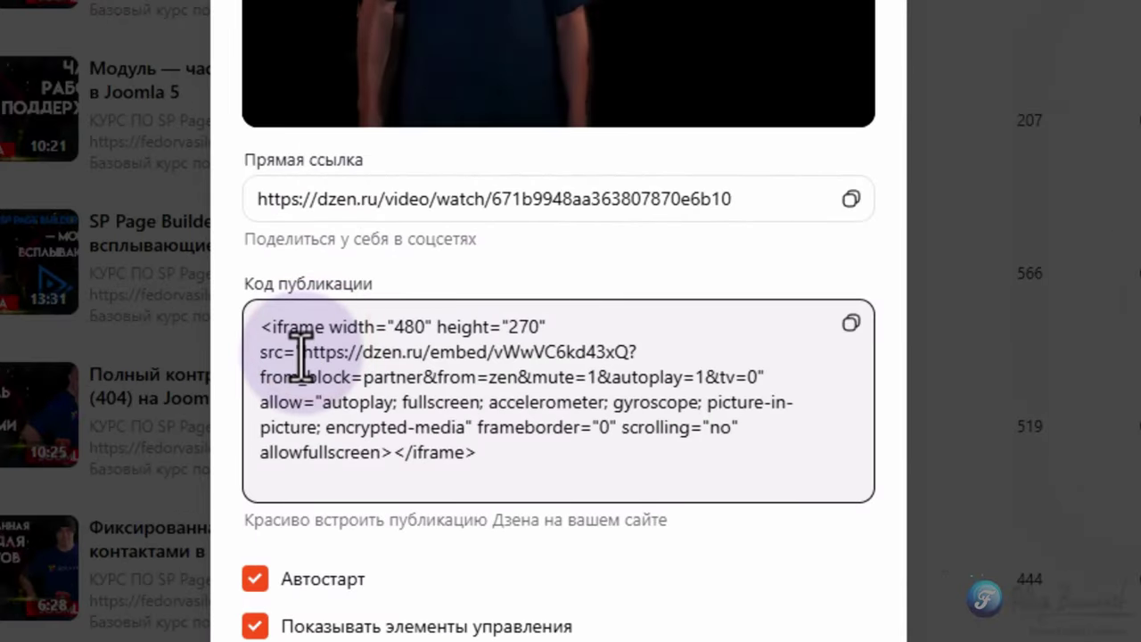
left_click_drag(303, 352, 633, 351)
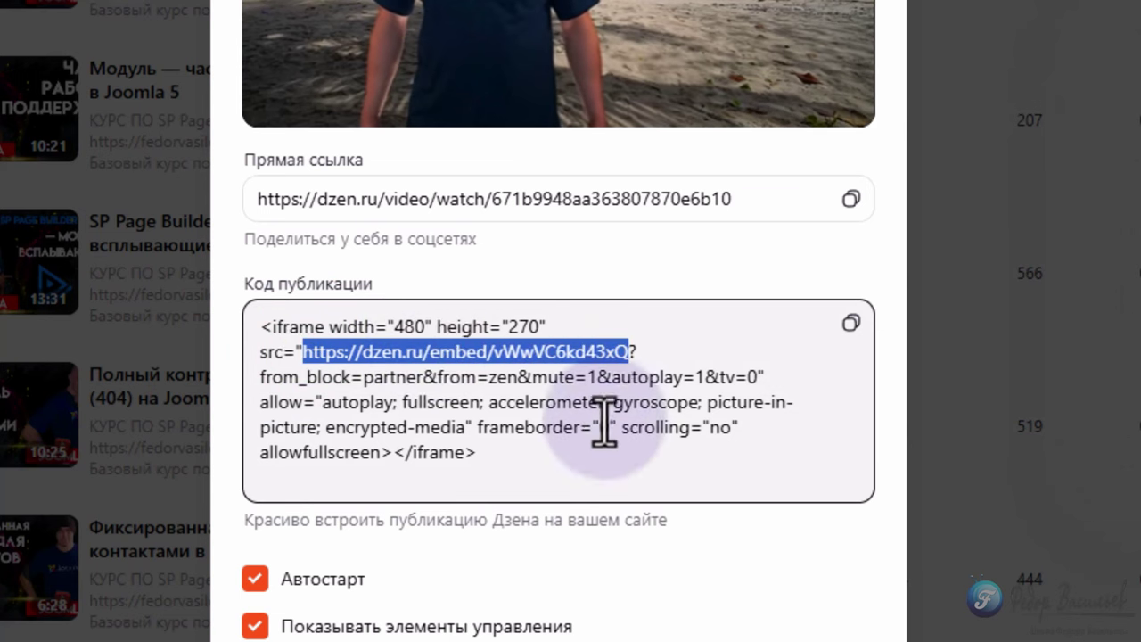
right_click(358, 354)
left_click(463, 390)
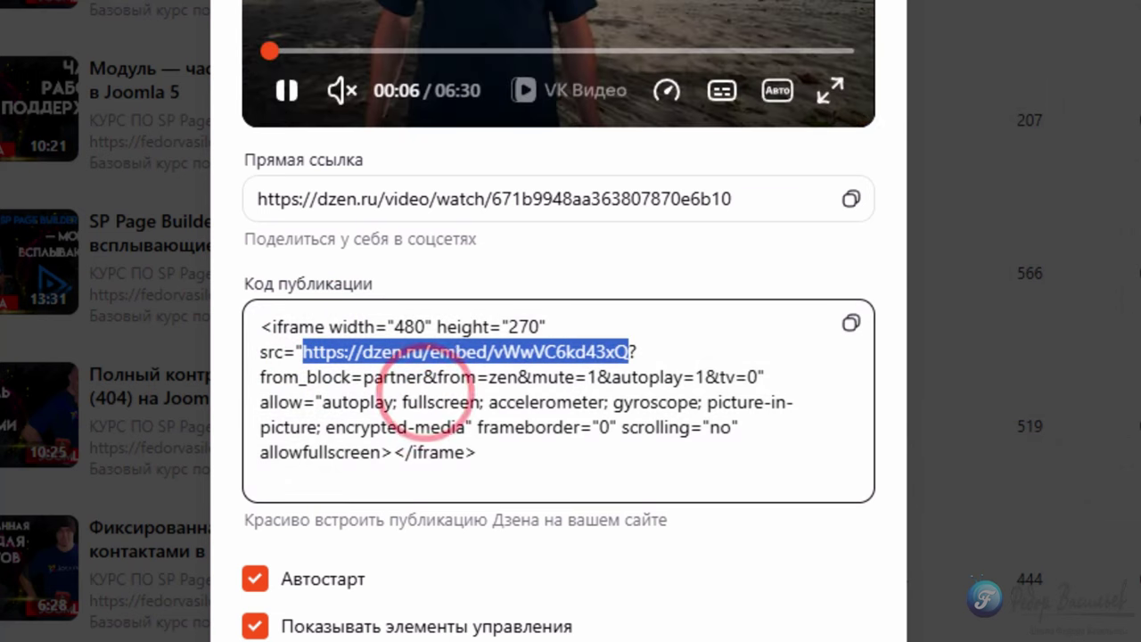
left_click(707, 107)
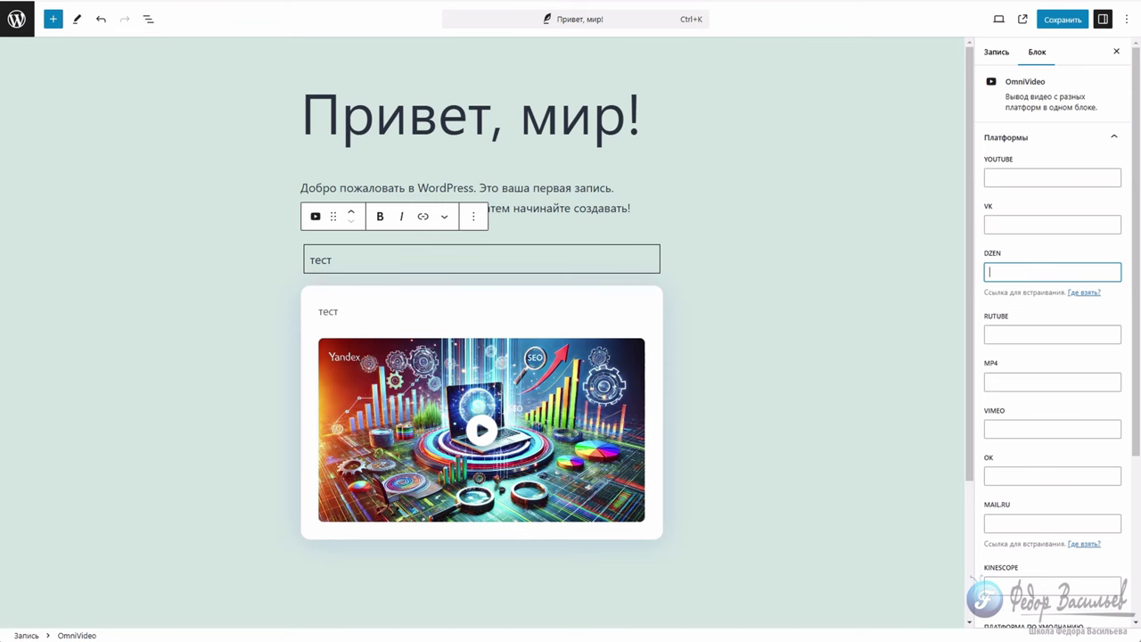
- Back in the WordPress post, paste the copied embed link as the Dzen link and add a private Rutube video link
scroll(1018, 297, "down", 1)
right_click(991, 212)
left_click(1019, 332)
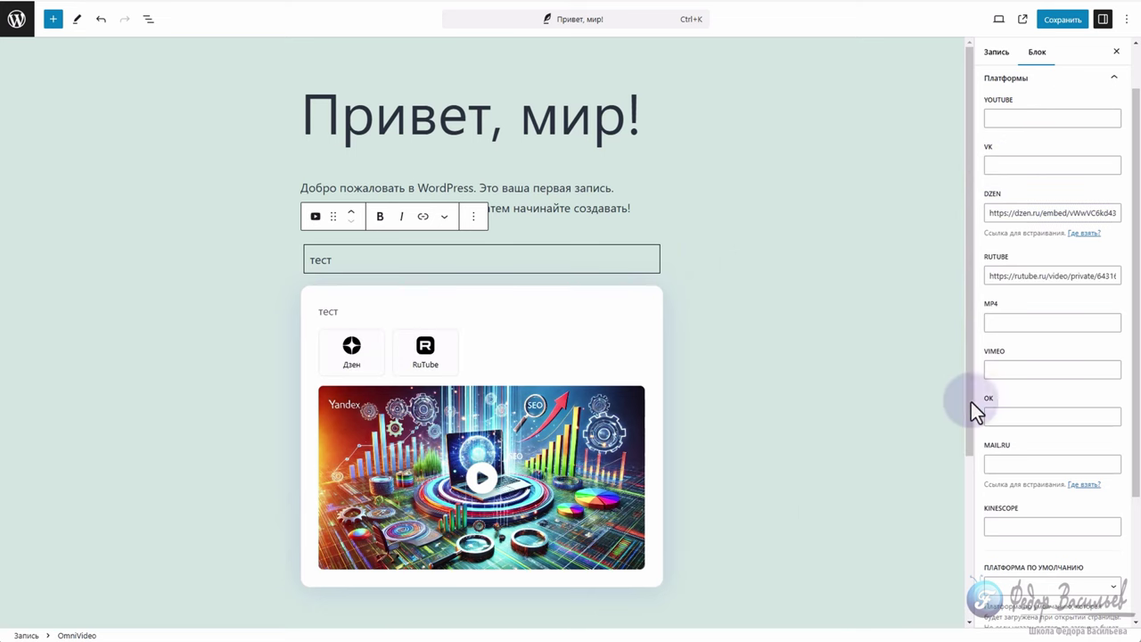
triple_click(1031, 275)
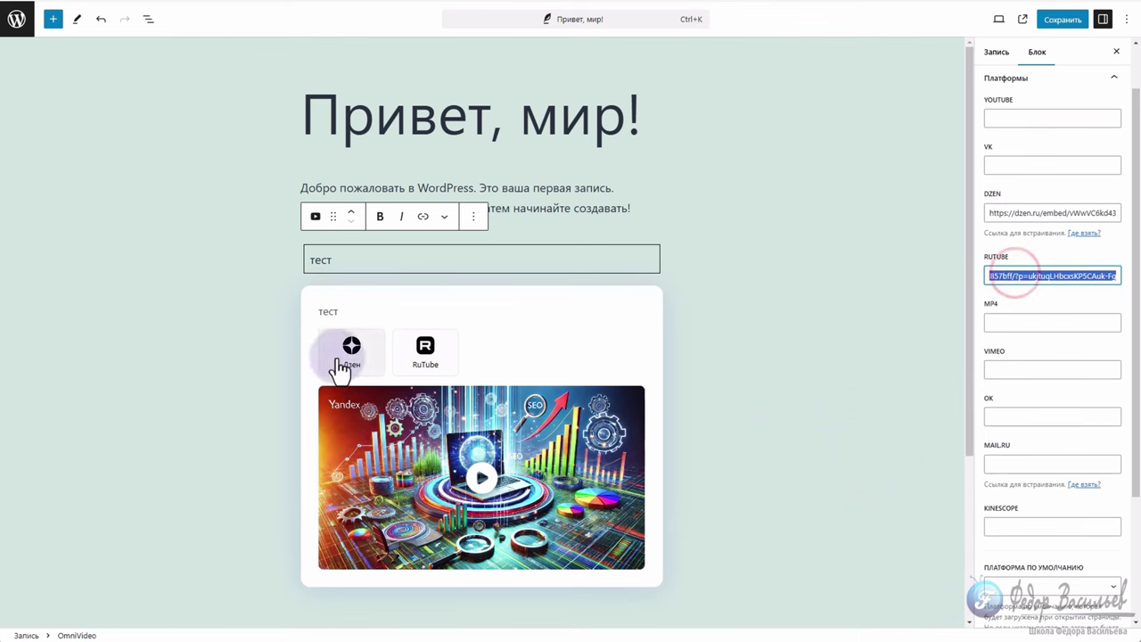
- Examine the Dzen and RuTube platform buttons in the block preview
left_click(425, 356)
left_click(355, 352)
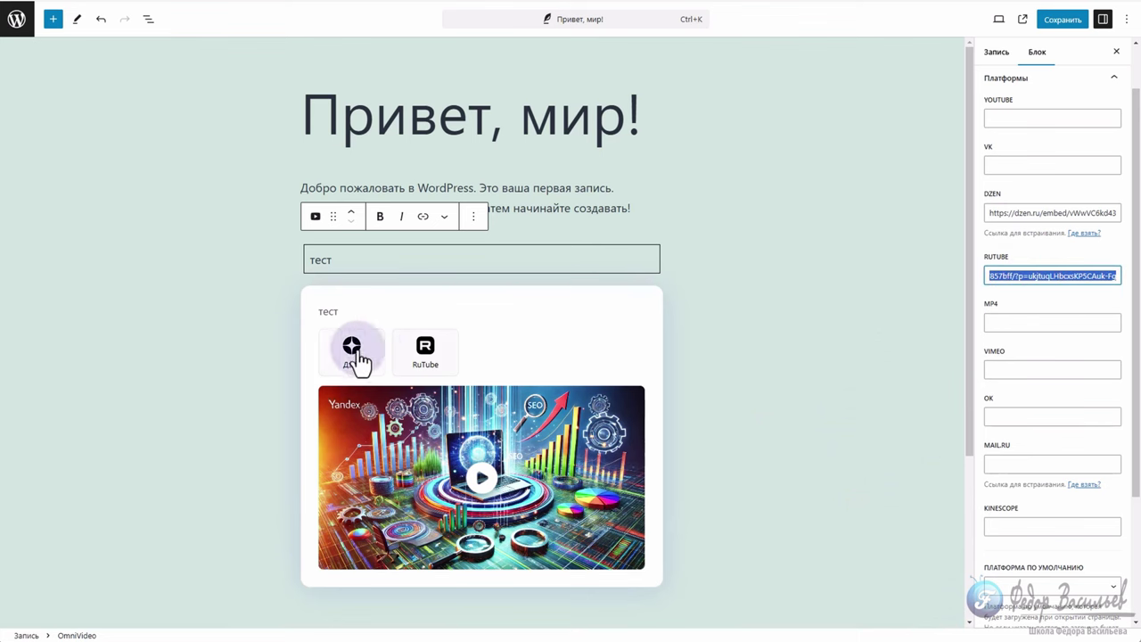
left_click(424, 361)
left_click(352, 367)
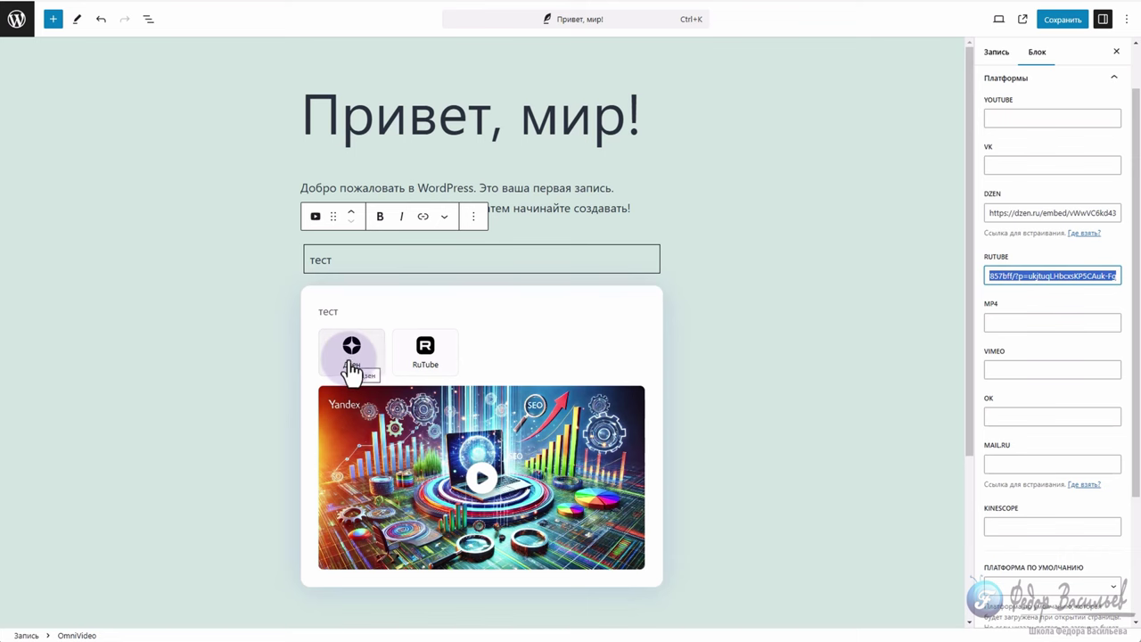
left_click(438, 358)
left_click(343, 354)
left_click(351, 349)
left_click(588, 381)
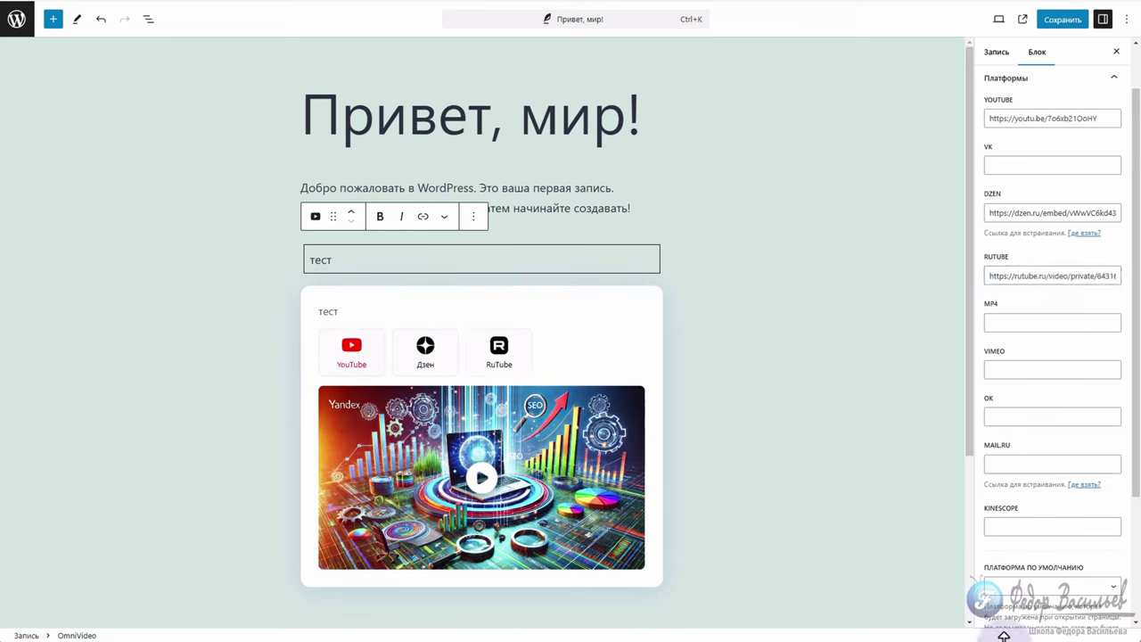
left_click(354, 357)
left_click(1087, 253)
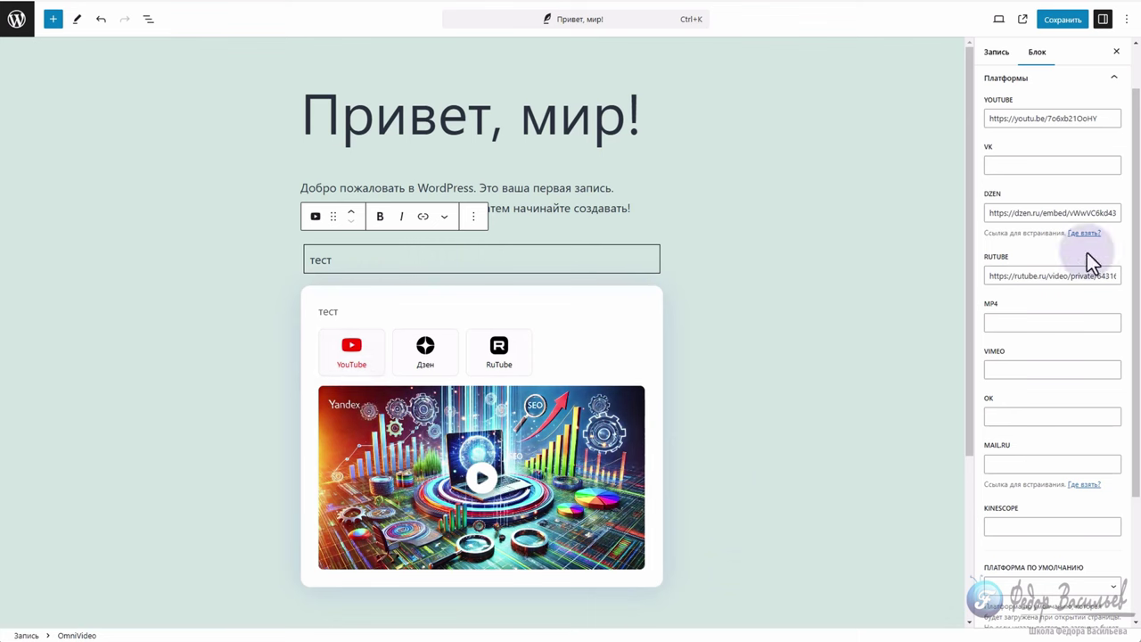
- Close the platform settings and enter "заголовок" as the title in the OmniVideo block's general settings
scroll(1044, 183, "up", 2)
scroll(1031, 199, "down", 5)
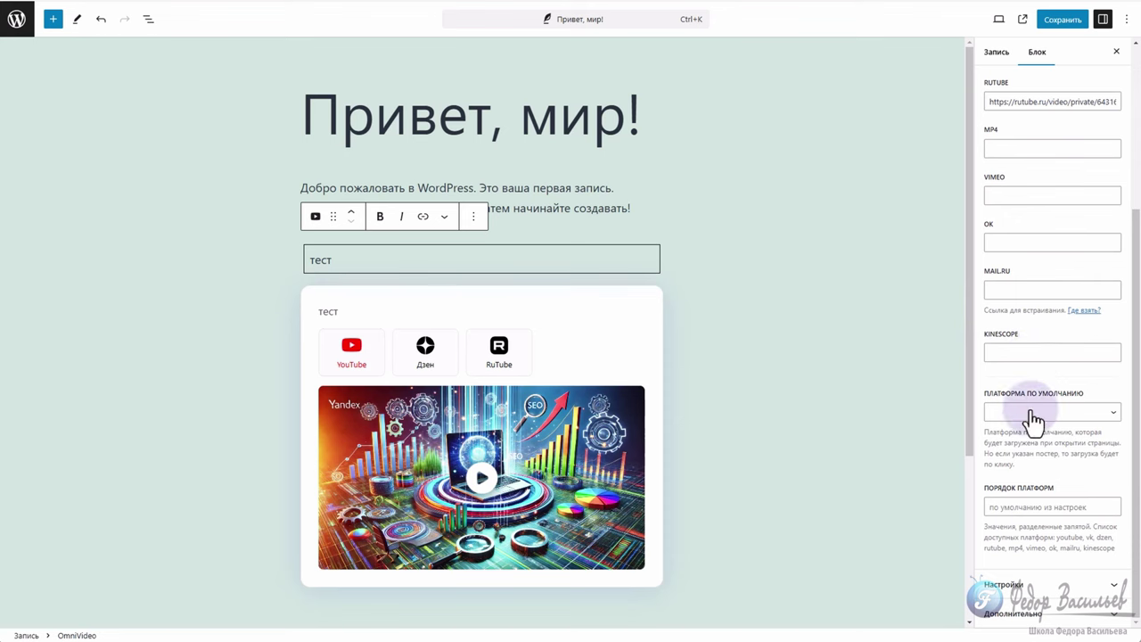
scroll(1040, 358, "up", 3)
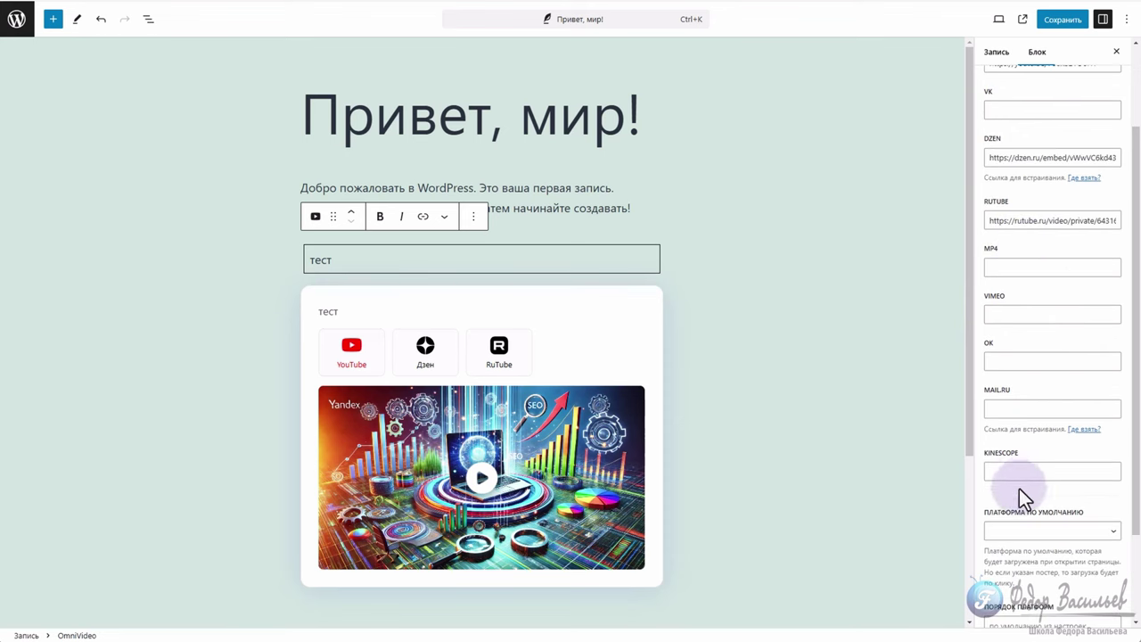
scroll(1017, 489, "up", 3)
left_click(1000, 140)
left_click(1002, 173)
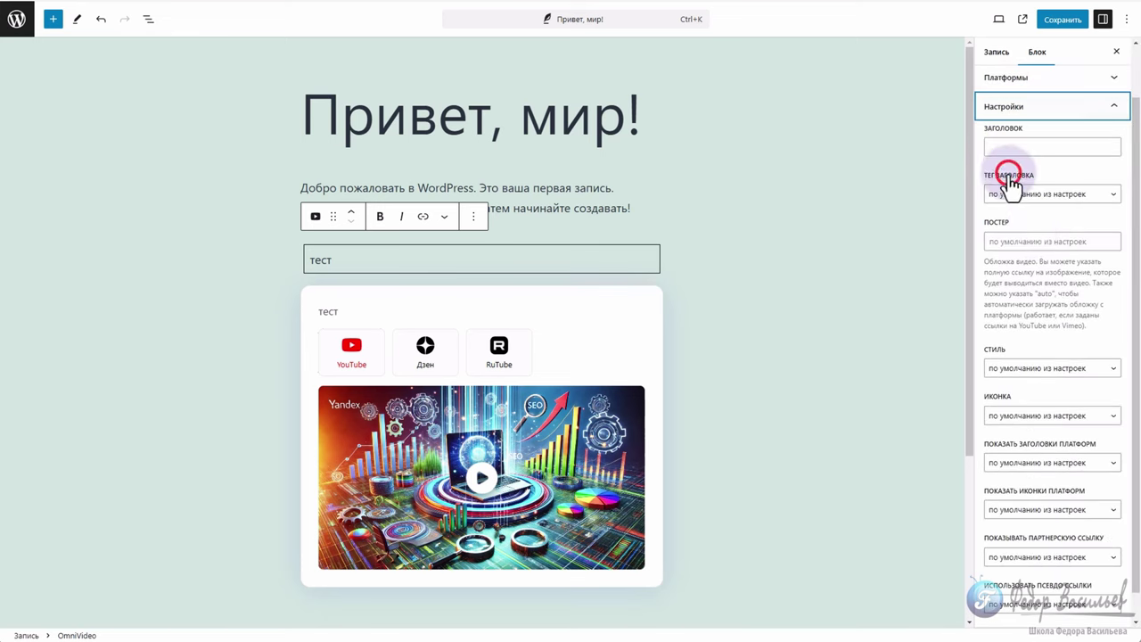
left_click(1014, 147)
type("заголовок")
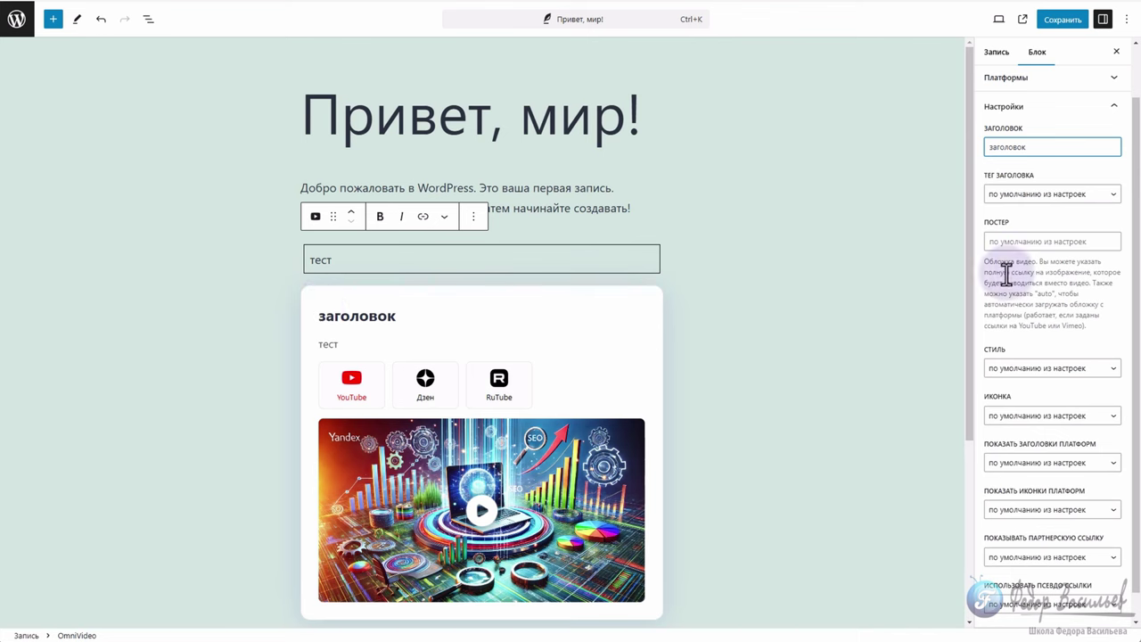
- Set the title tag of the OmniVideo block to div
left_click(1043, 193)
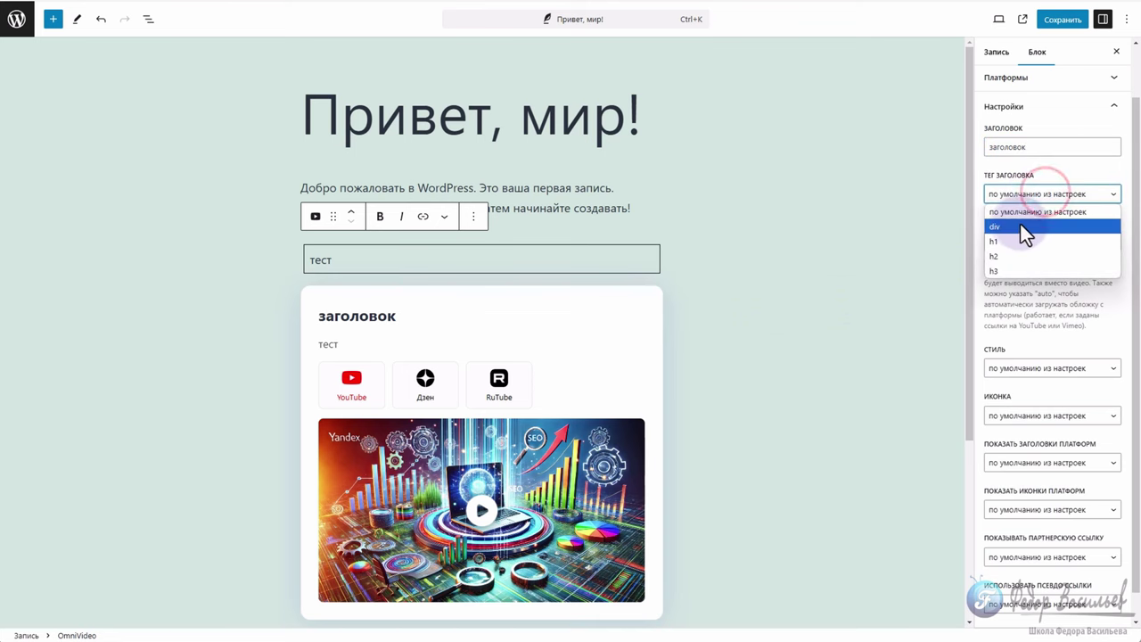
left_click(1017, 224)
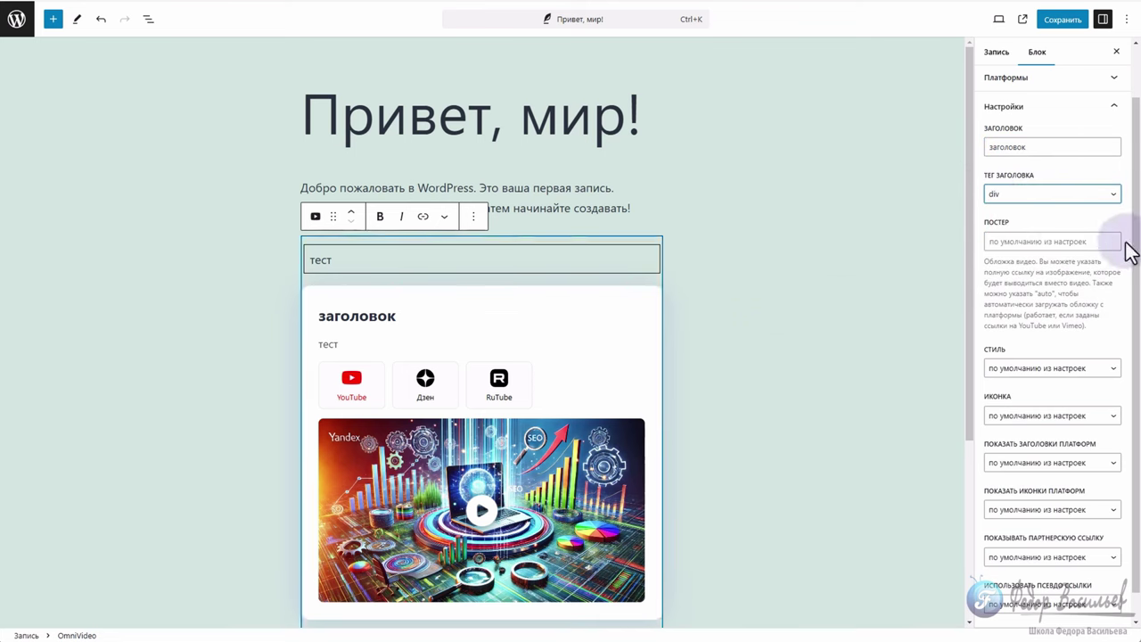
left_click(1026, 194)
left_click(1025, 193)
left_click(1025, 193)
left_click(1024, 192)
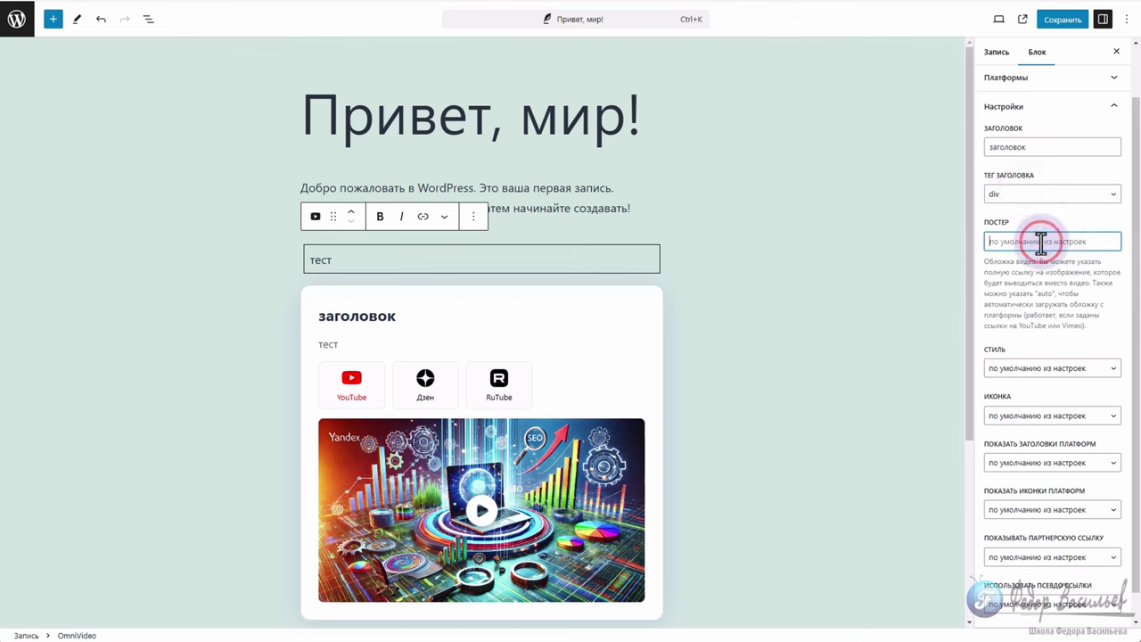
- Check the poster option's hint about the "auto" value, then collapse and reopen the block's general settings
left_click(1041, 294)
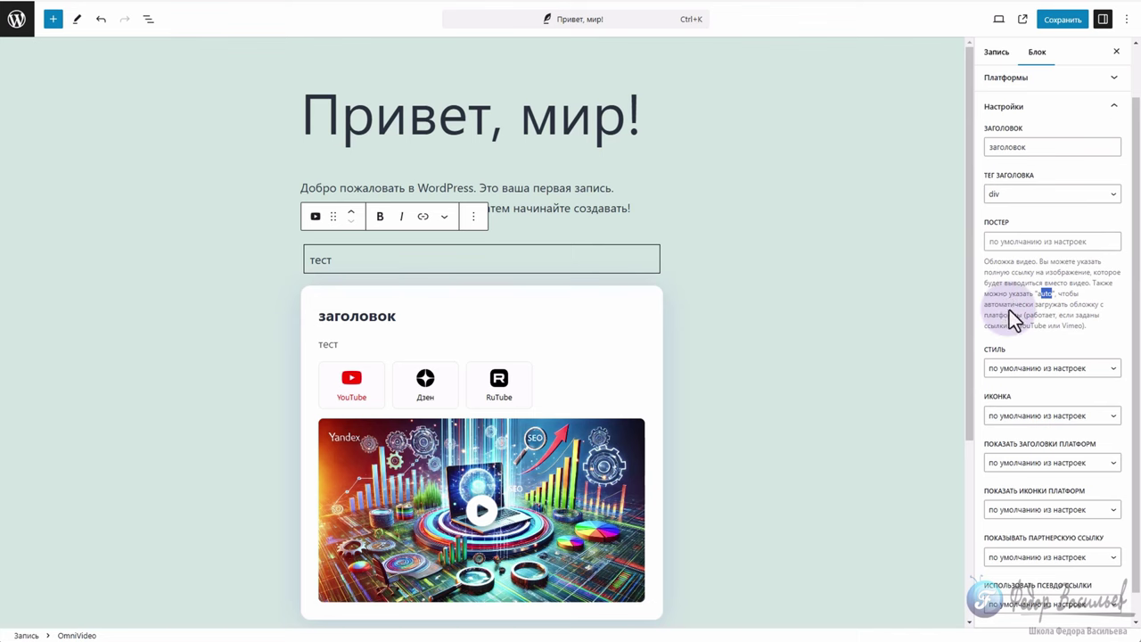
left_click(1011, 106)
left_click(1014, 165)
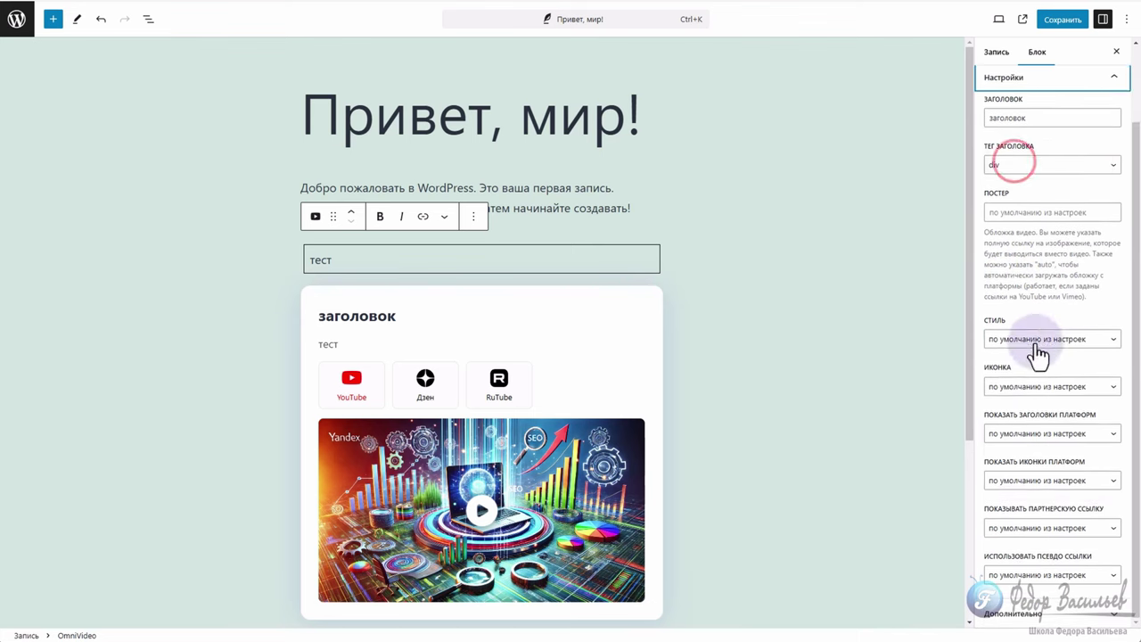
- Set the OmniVideo block's style to "Простой (simple)" and check the preview
left_click(1037, 343)
left_click(1036, 371)
left_click(1017, 340)
left_click(1026, 385)
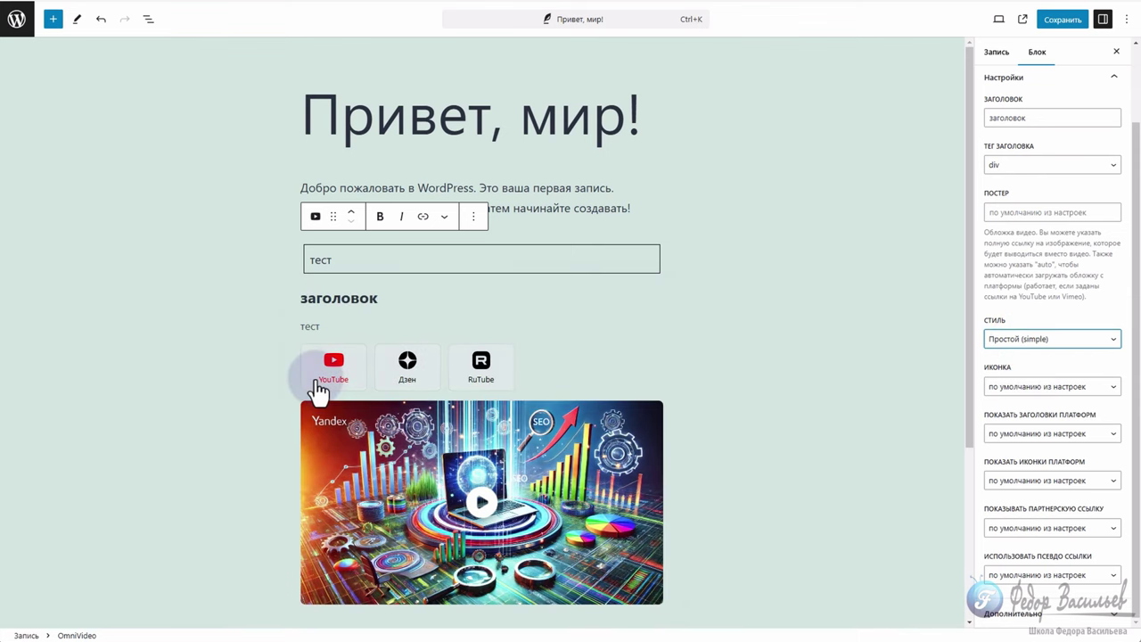
scroll(581, 454, "down", 2)
left_click(1036, 340)
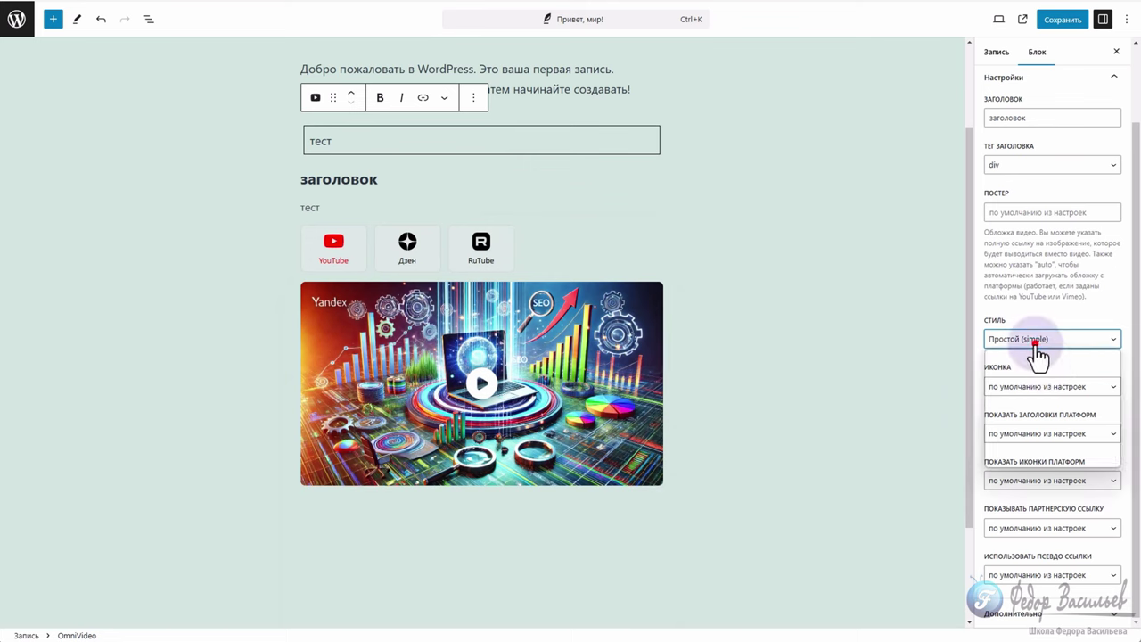
left_click(997, 317)
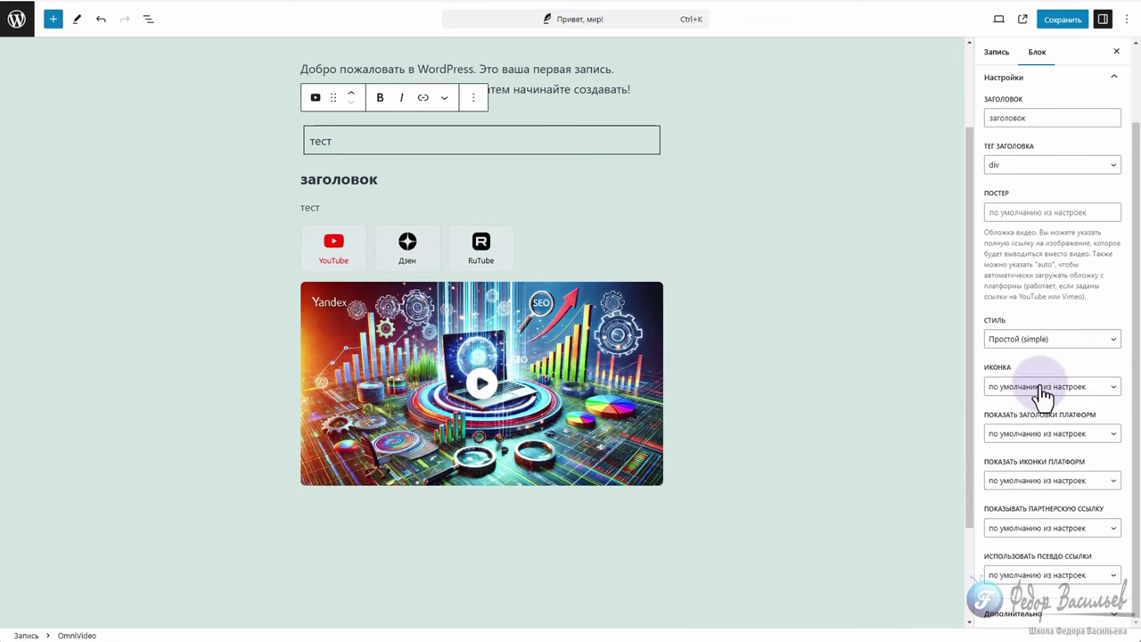
- Try the video cover with "Без иконки", then set its icon to VK
left_click(1041, 392)
left_click(1020, 414)
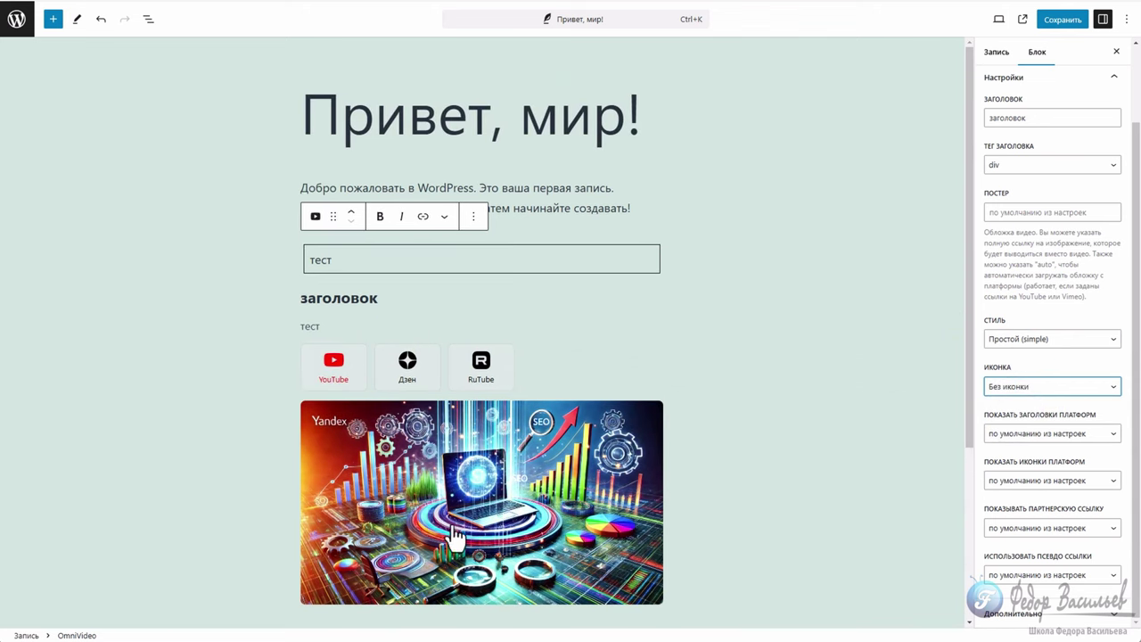
left_click(1034, 383)
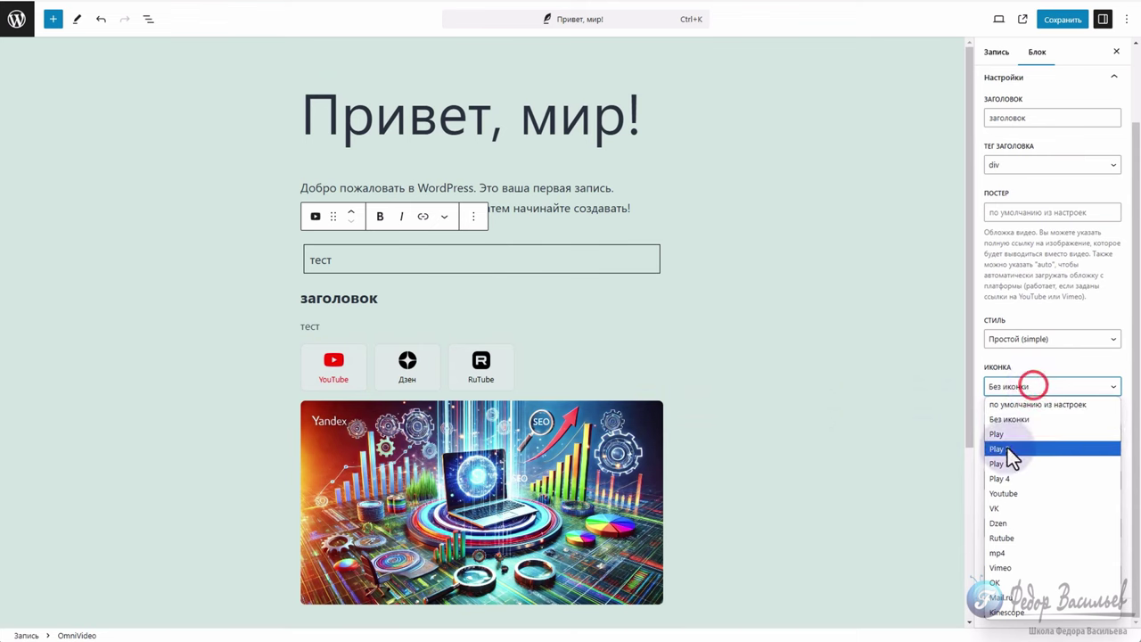
left_click(1019, 509)
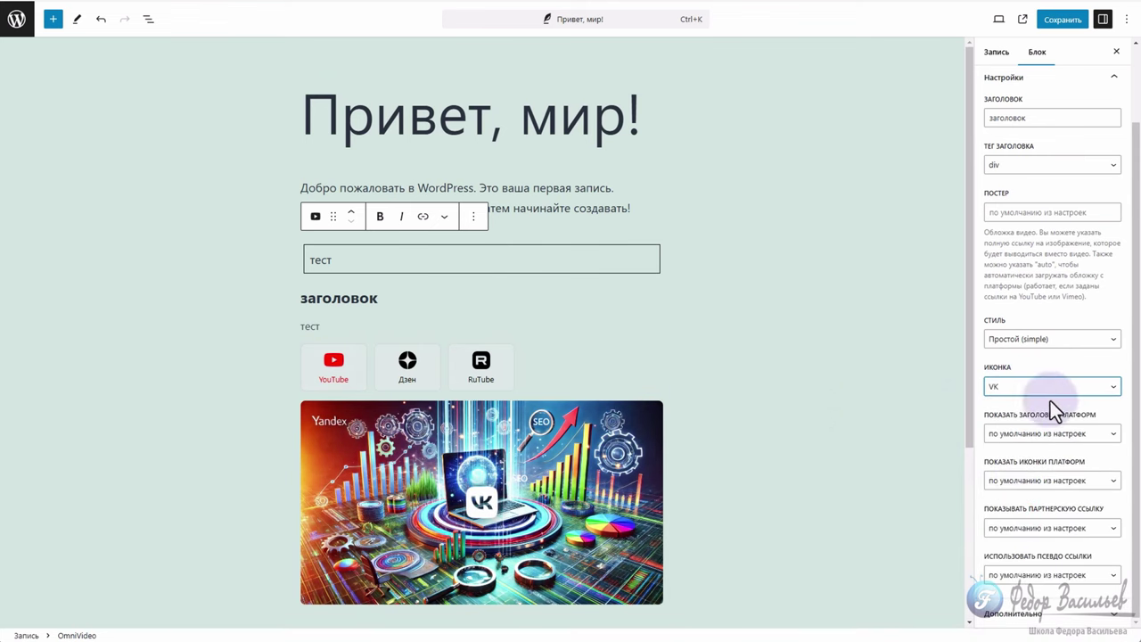
- Set the OmniVideo block's option for showing platform titles to "Да"
left_click(1045, 434)
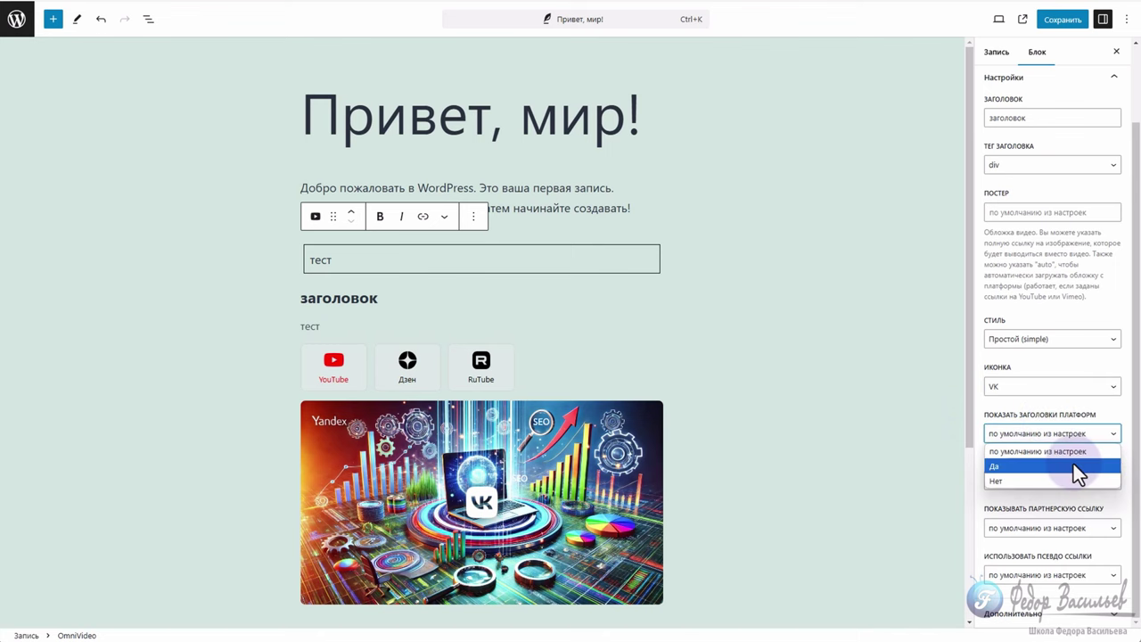
left_click(1073, 466)
left_click(1023, 435)
left_click(1021, 430)
- Try the platform icons option with "Нет", then set it to "Да"
left_click(1094, 480)
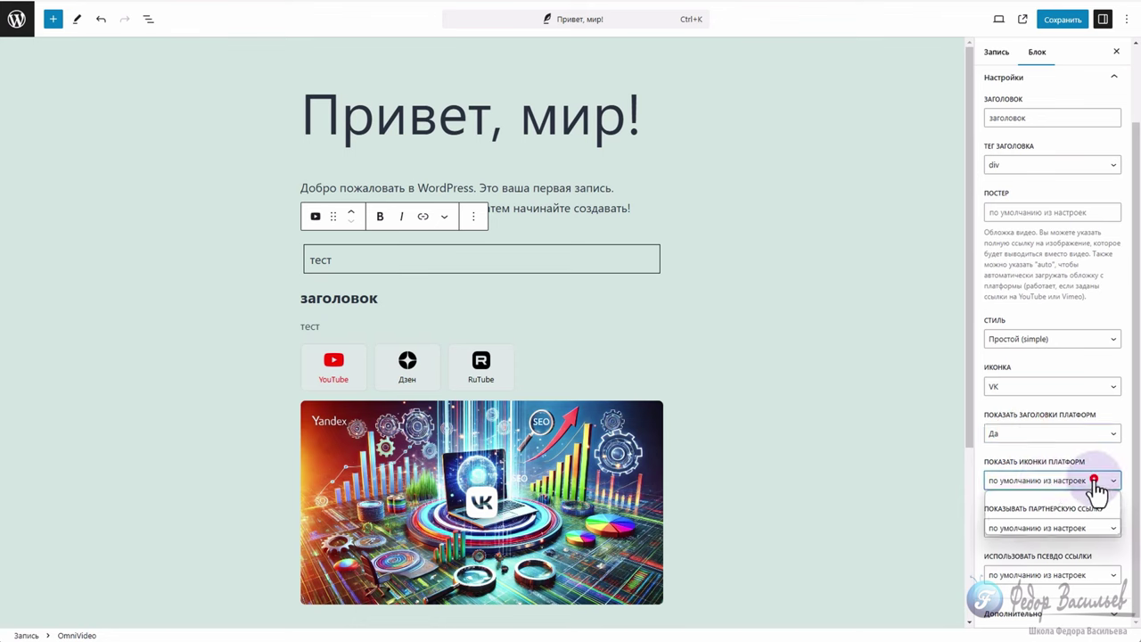
left_click(1025, 529)
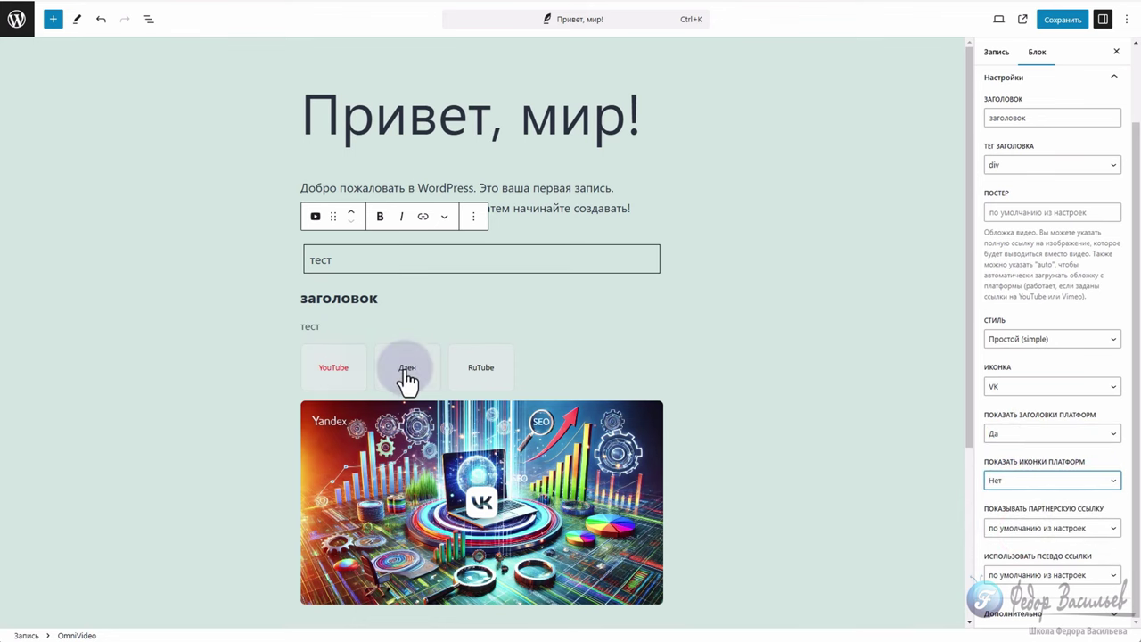
left_click(1061, 485)
left_click(1031, 513)
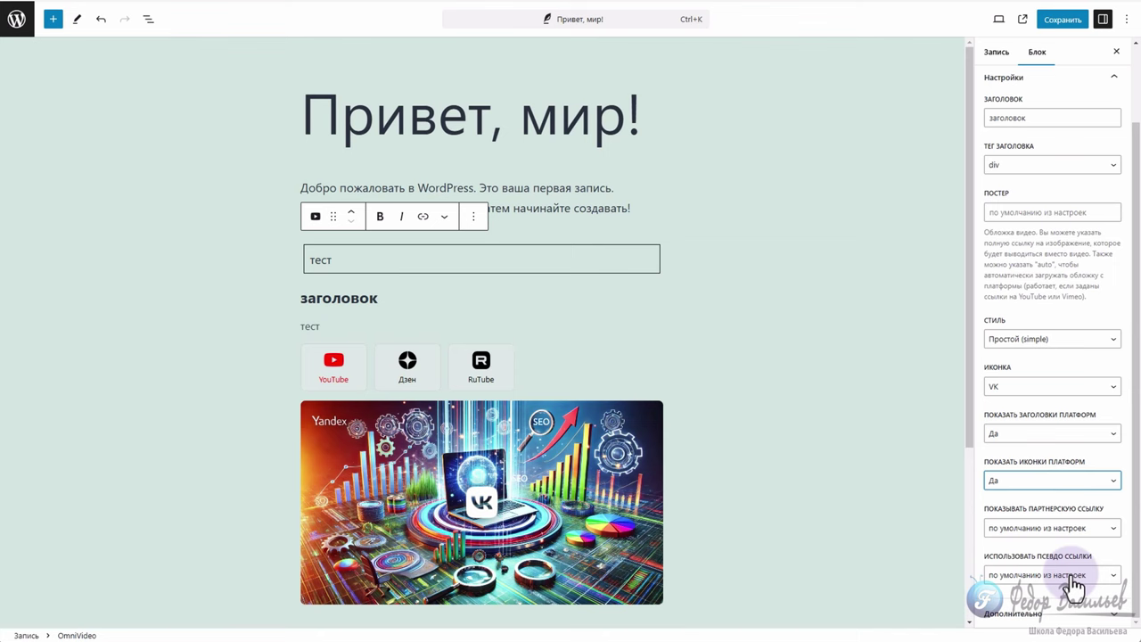
- Expand the block's additional settings and save the post
left_click(1058, 613)
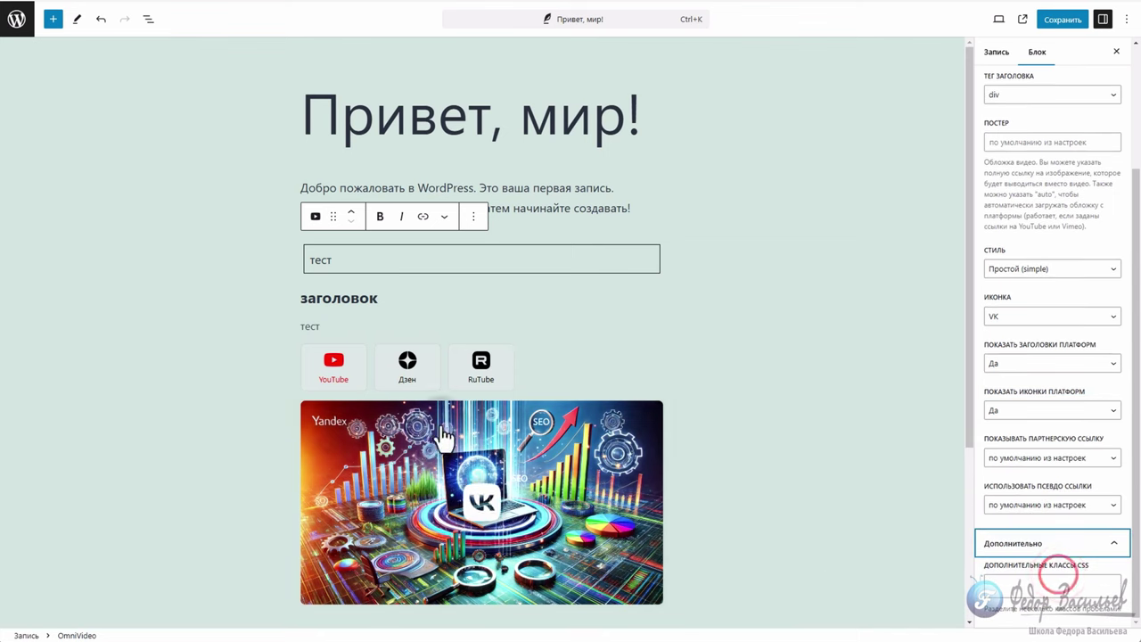
left_click(1063, 18)
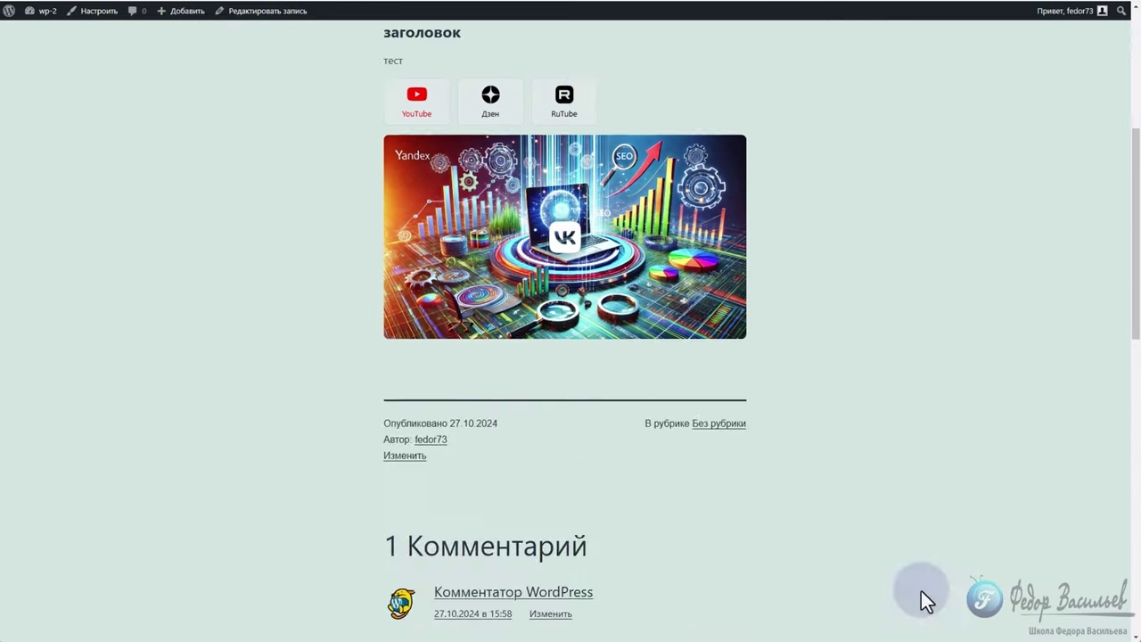
- Play the YouTube video in the block on the published post, then pause it
scroll(590, 395, "up", 3)
scroll(566, 366, "down", 4)
scroll(480, 394, "up", 2)
scroll(479, 395, "up", 1)
left_click(469, 454)
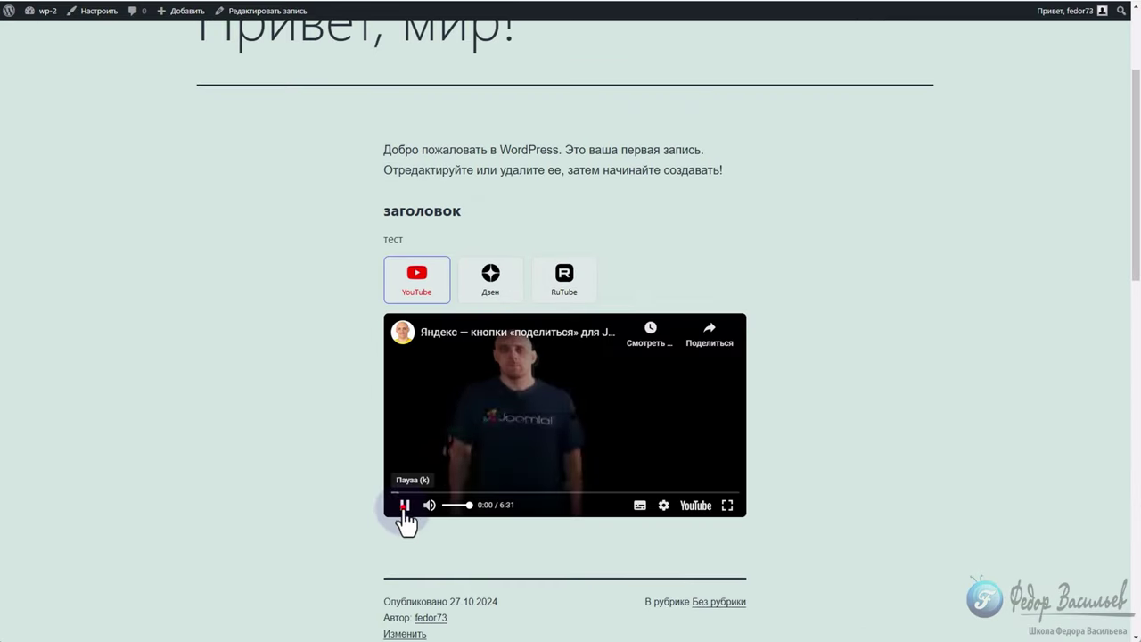
left_click(403, 505)
- Switch the published video block to Дзен and play its video
left_click(487, 285)
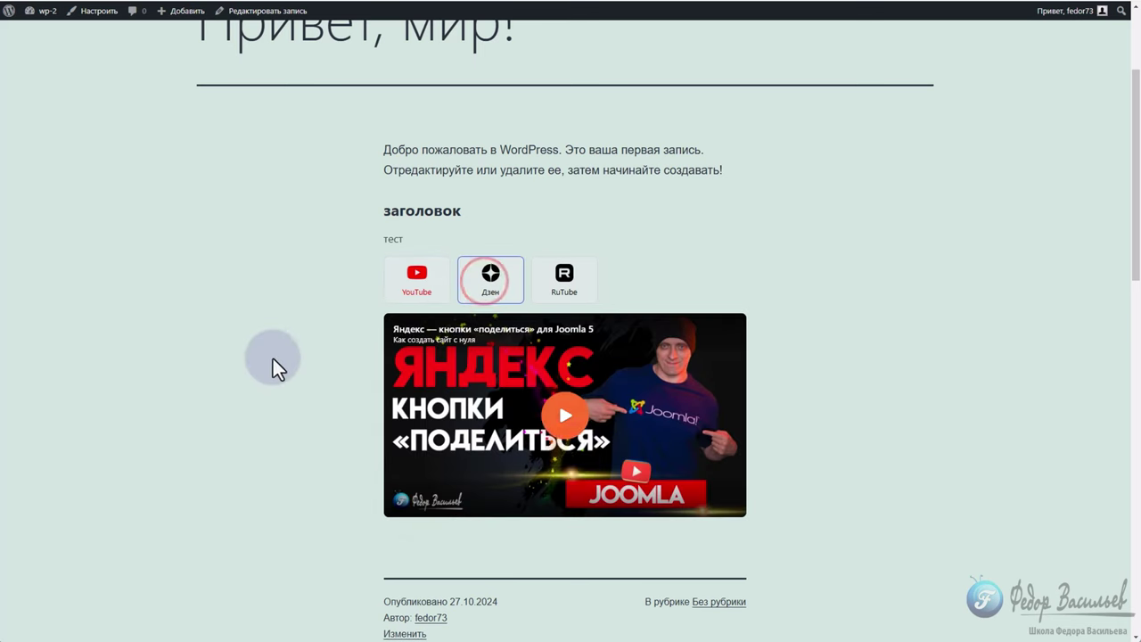
left_click(445, 435)
left_click(428, 506)
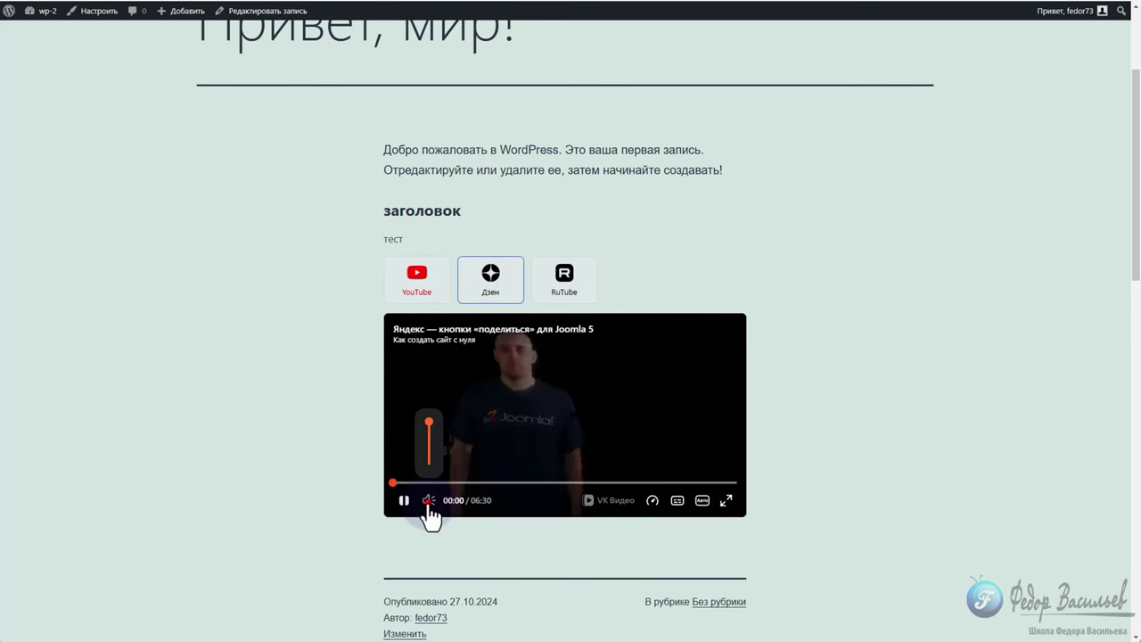
- Switch the block to RuTube, play and pause the video, and check its full-screen view
left_click(557, 289)
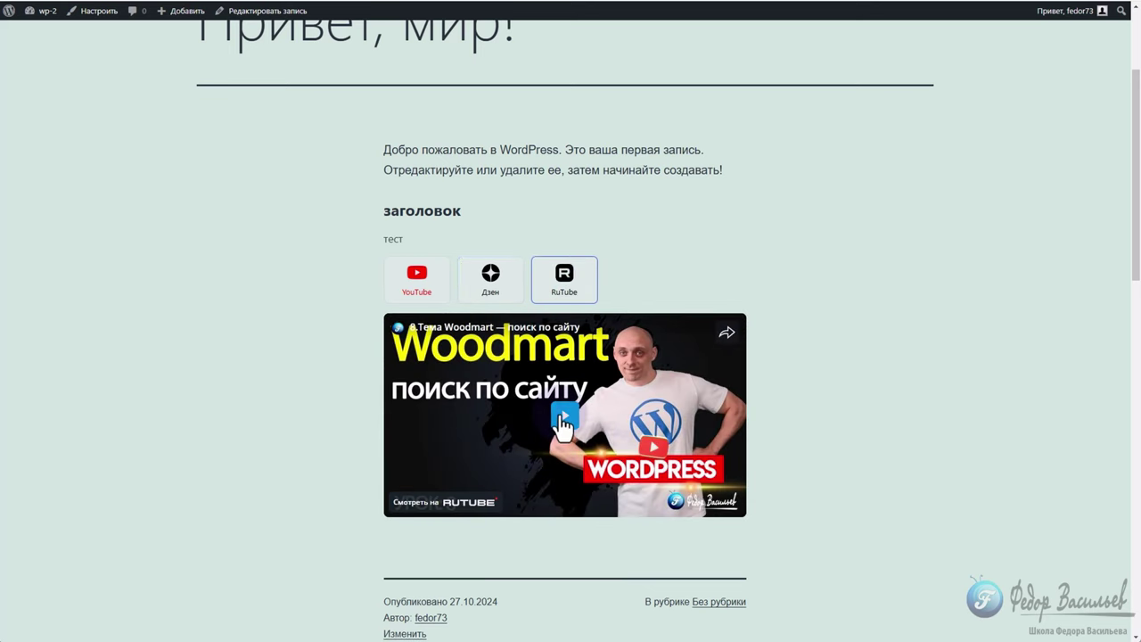
left_click(500, 456)
left_click(426, 506)
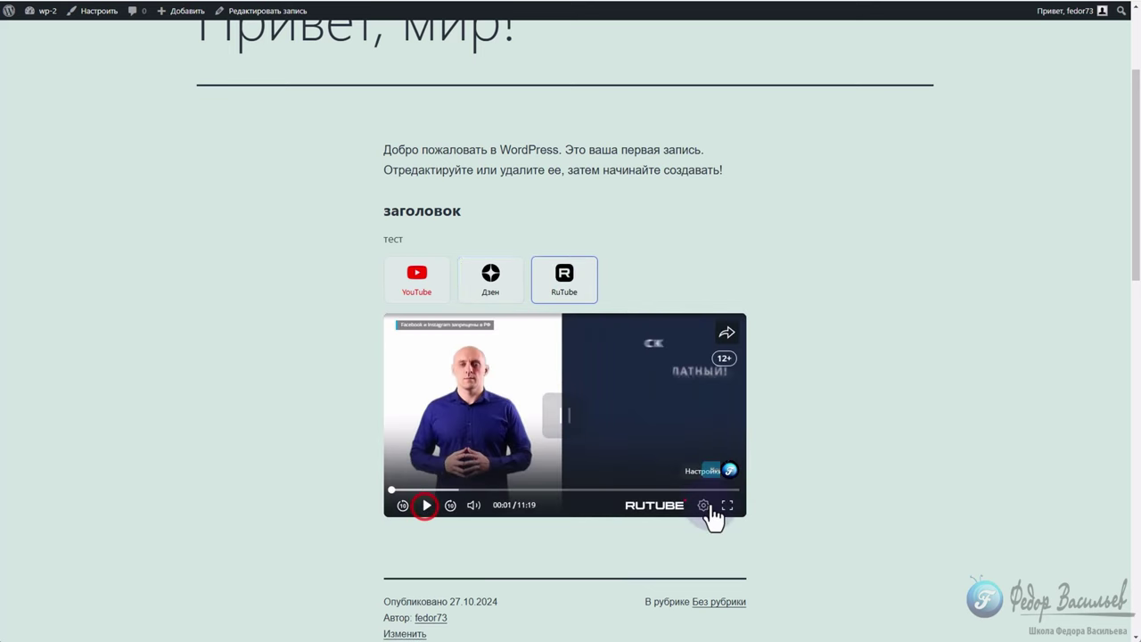
left_click(724, 508)
key("Escape")
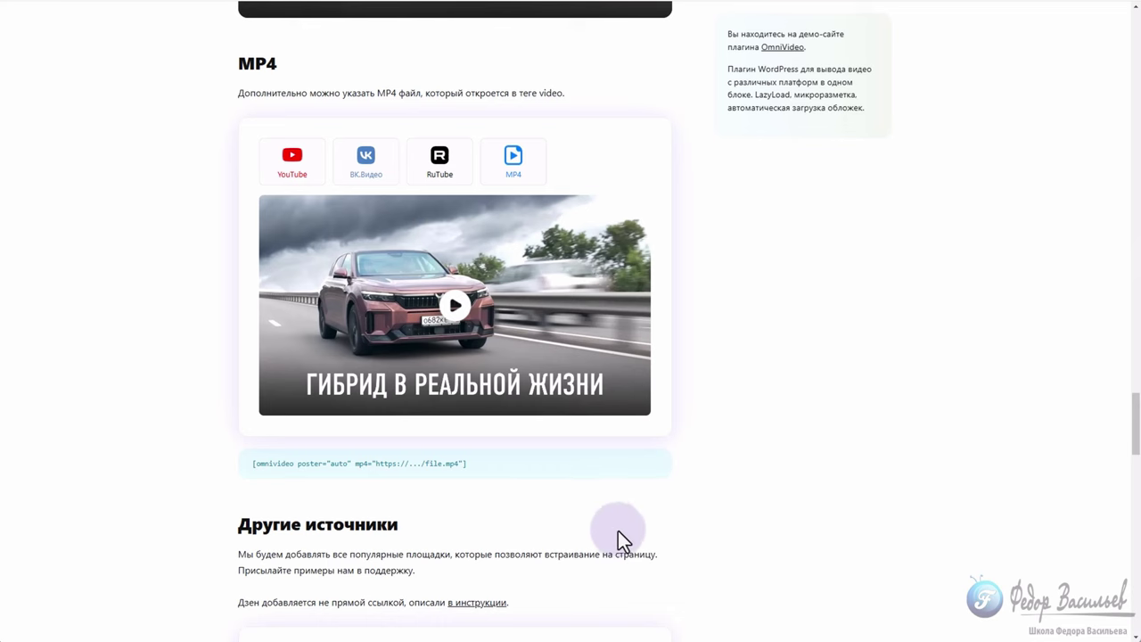
- On the OmniVideo demo page, review the examples from MP4 back to the poster example with the default="vk" shortcode
scroll(490, 491, "up", 4)
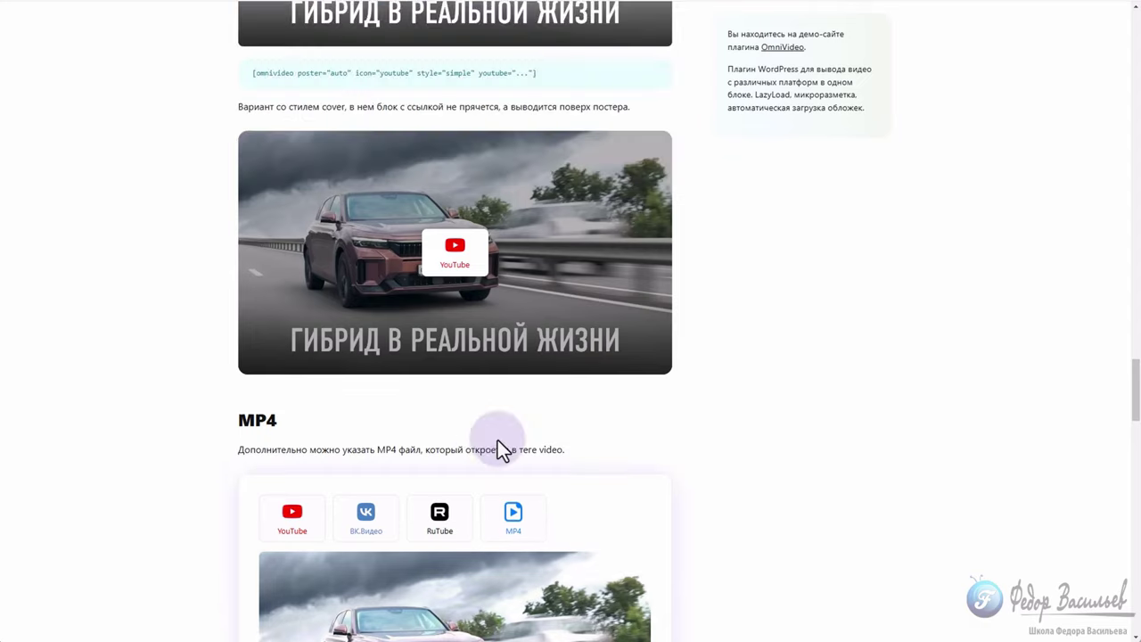
scroll(497, 439, "up", 6)
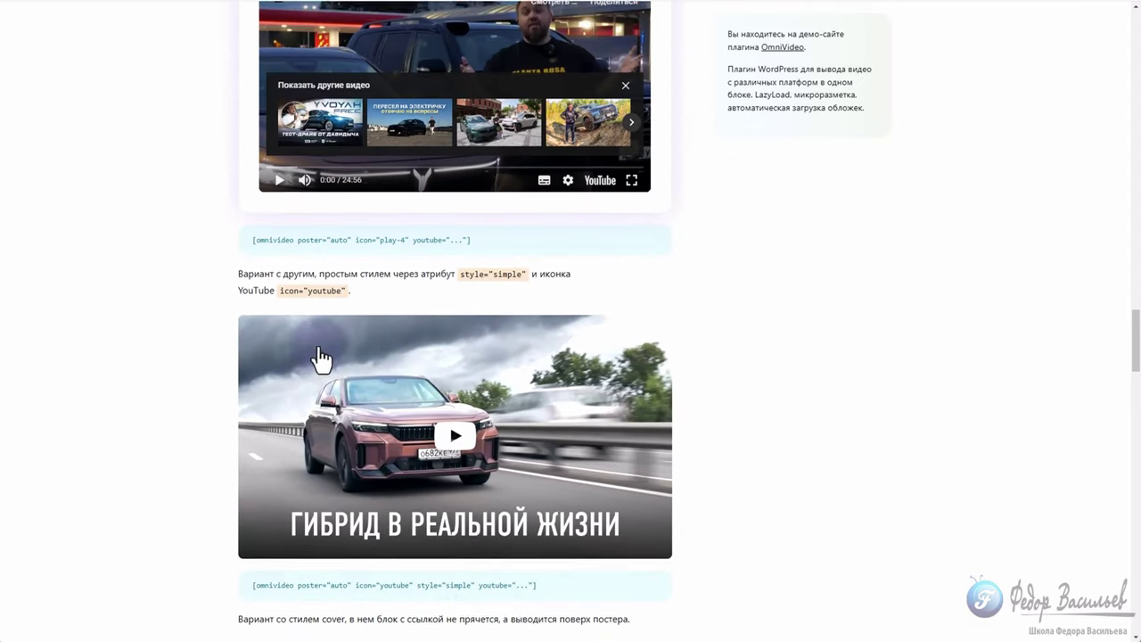
scroll(321, 359, "up", 2)
left_click(259, 441)
scroll(540, 479, "up", 5)
left_click_drag(256, 422, 565, 415)
left_click(515, 416)
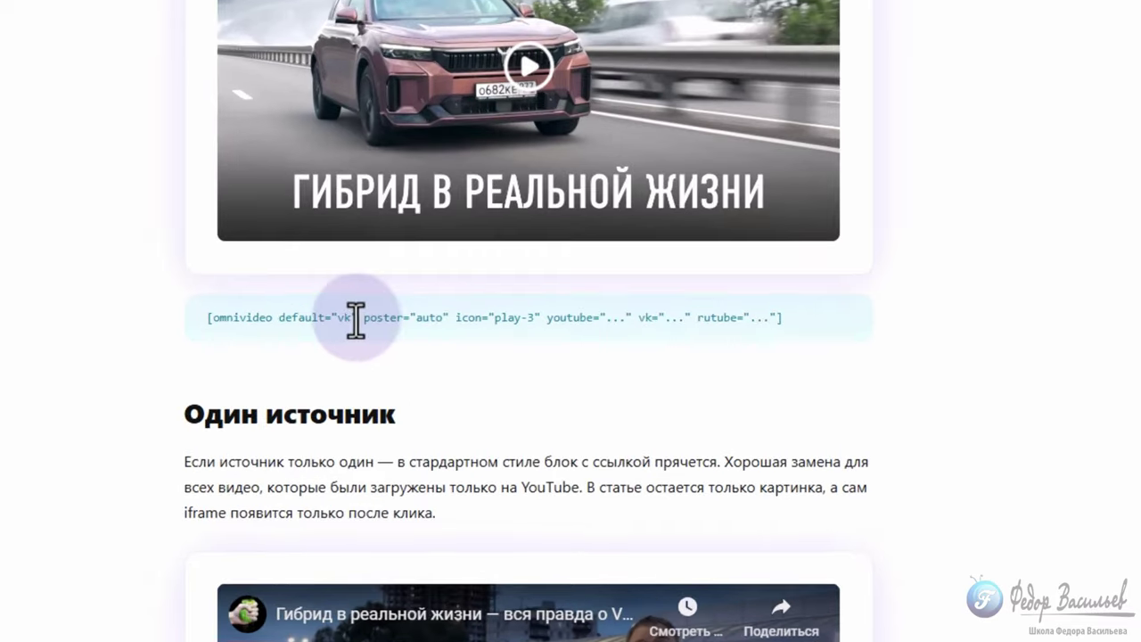
- Examine the poster, icon and platform link attributes of the demo shortcode with default="vk"
left_click_drag(349, 419, 401, 421)
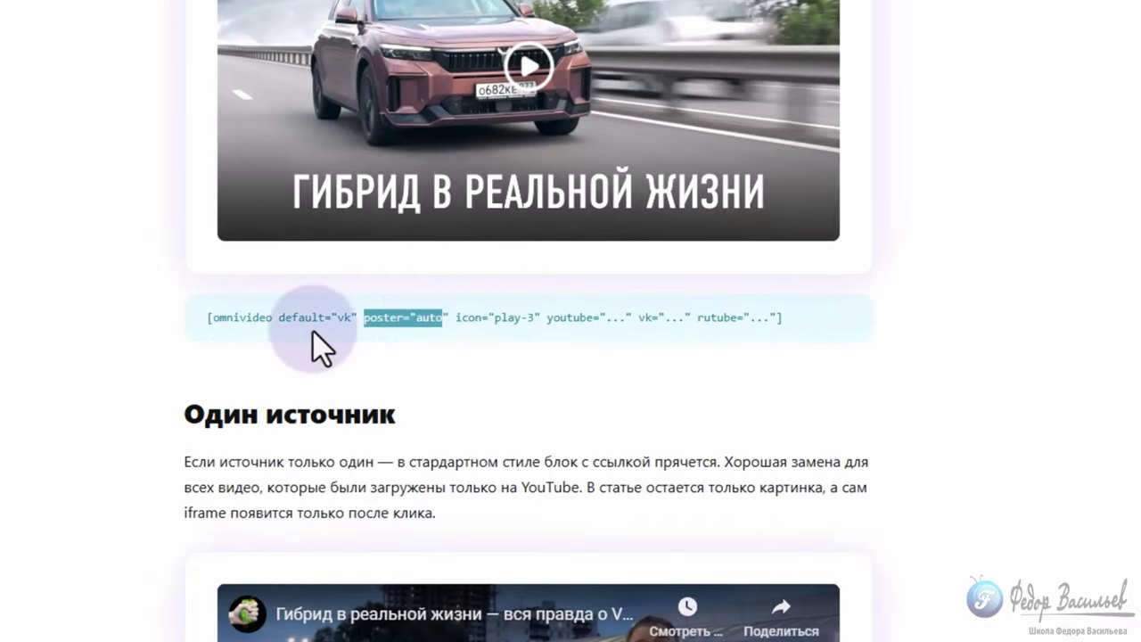
left_click_drag(461, 318, 651, 319)
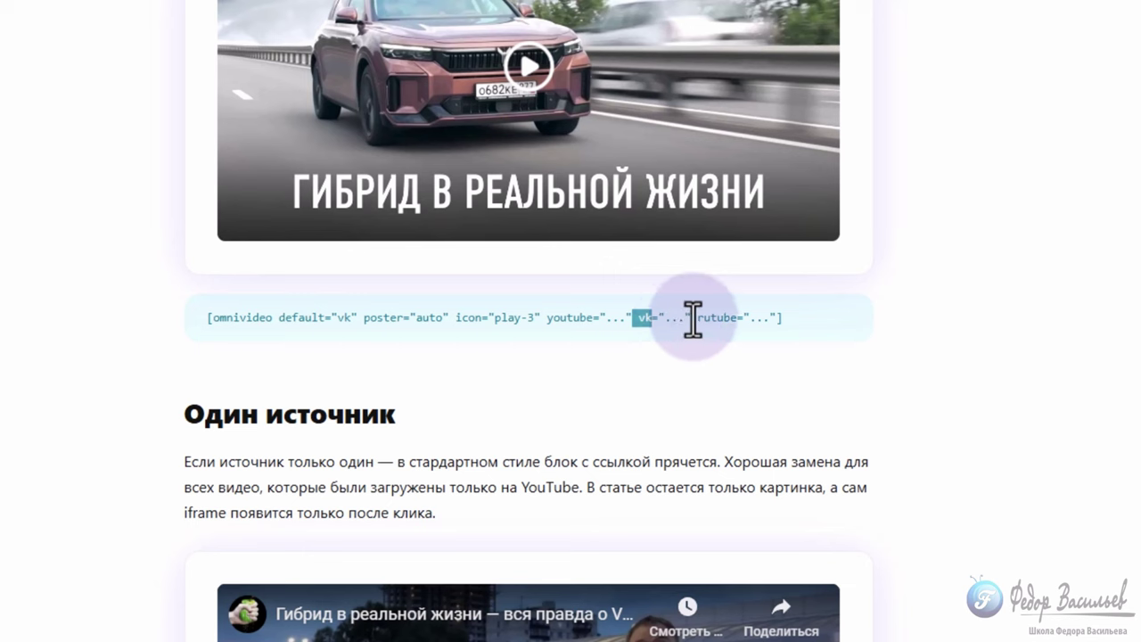
left_click_drag(797, 317, 204, 323)
left_click(615, 319)
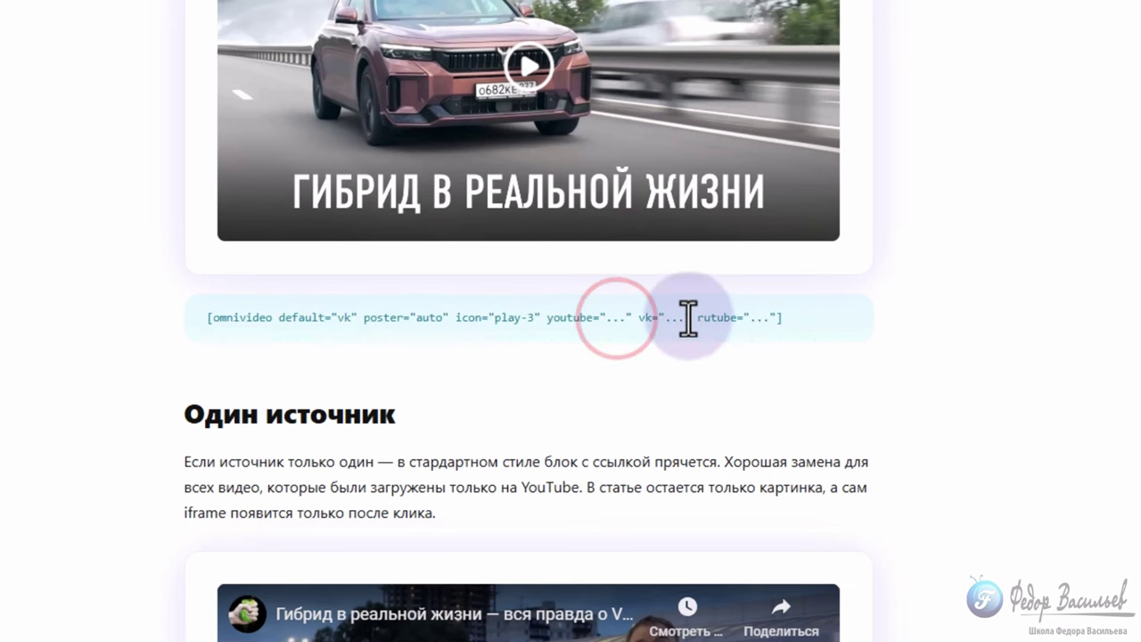
left_click_drag(696, 317, 774, 319)
left_click(771, 319)
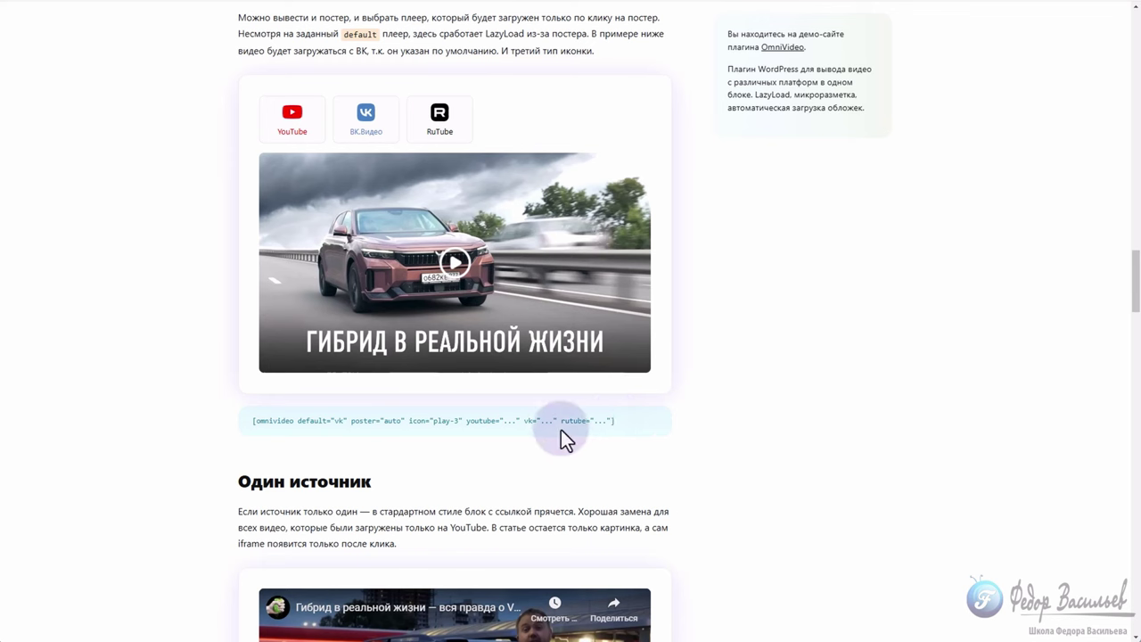
- Check the rutube and vk attributes in the same shortcode again, along with icon="play-3"
left_click_drag(593, 420, 504, 422)
double_click(563, 421)
left_click(462, 423)
left_click_drag(407, 421, 455, 419)
left_click(454, 420)
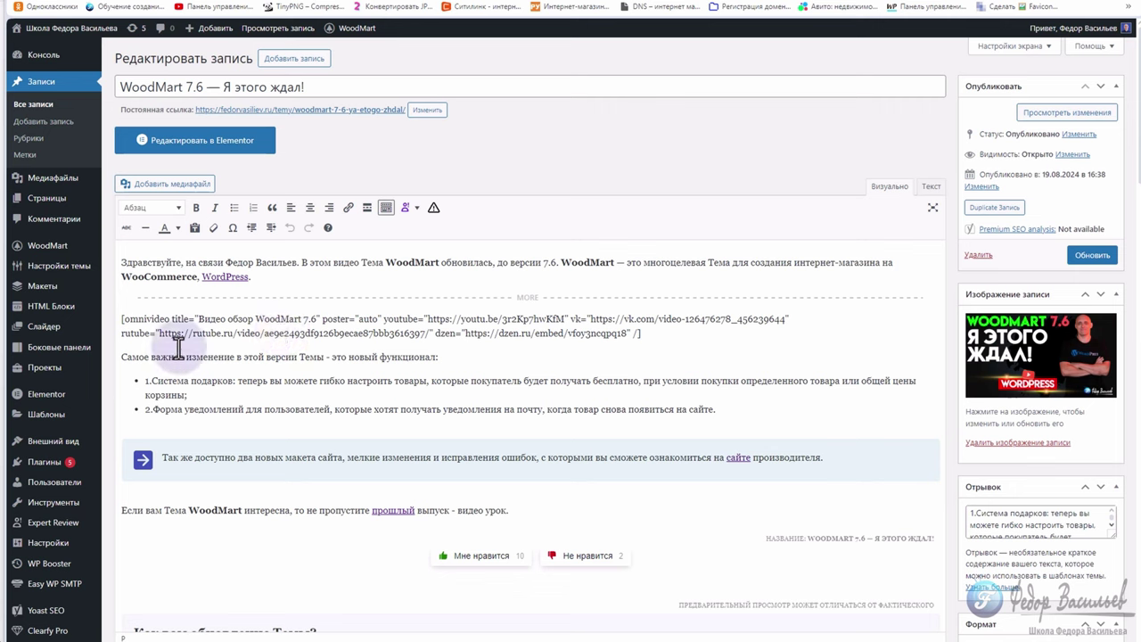
- Examine the omnivideo shortcode in the "WoodMart 7.6 — Я этого ждал!" post, including its title, poster and platform links
left_click_drag(122, 318, 649, 338)
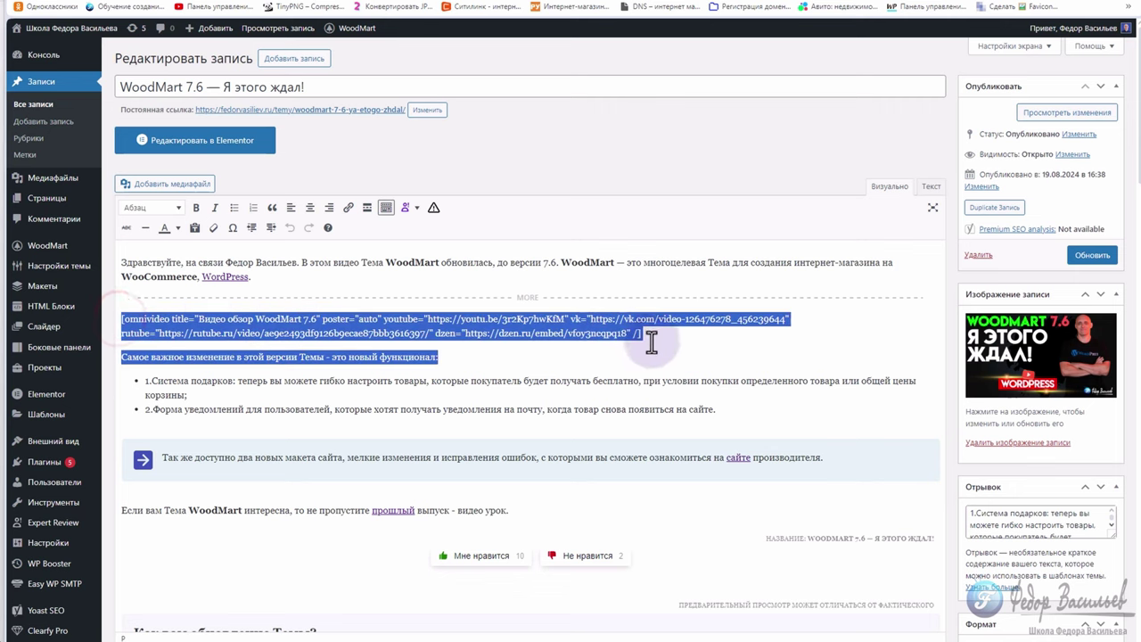
left_click(611, 336)
left_click_drag(116, 318, 650, 336)
left_click(269, 334)
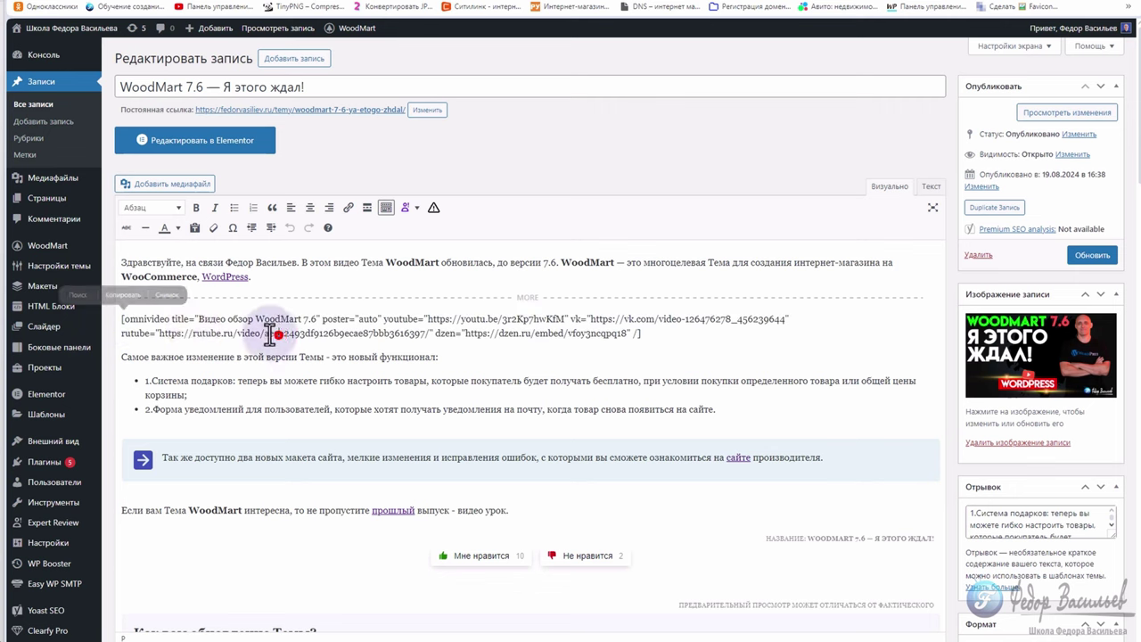
left_click_drag(201, 318, 793, 322)
left_click(325, 322)
left_click(383, 321)
left_click_drag(134, 332, 644, 333)
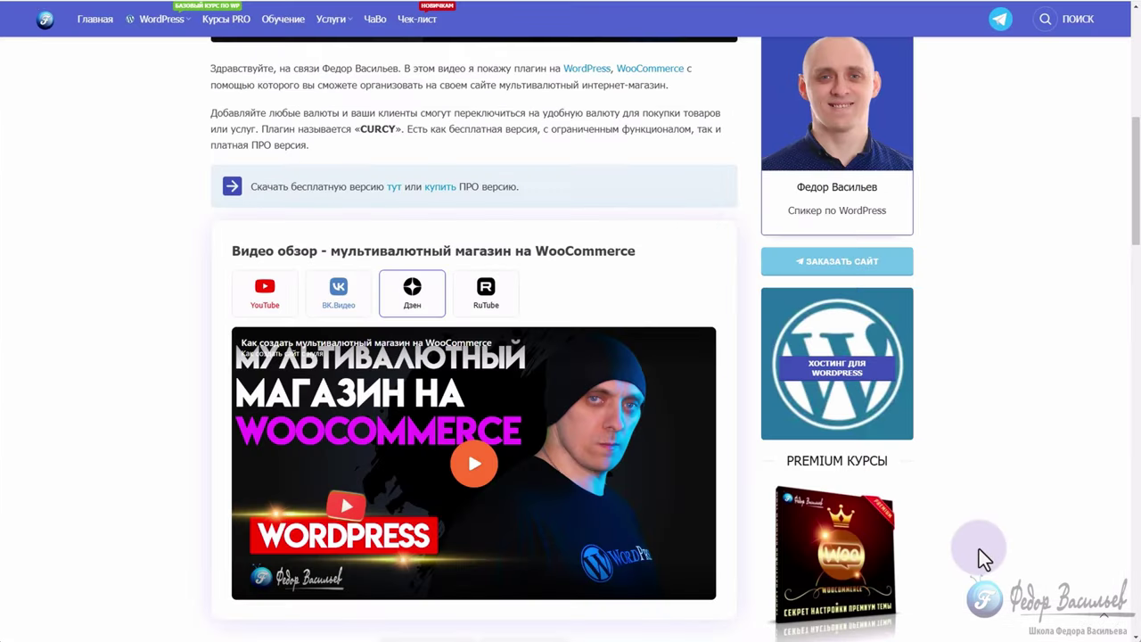
- In the article on the multi-currency WooCommerce store, switch the video block to ВК.Видео and pause playback
left_click(321, 287)
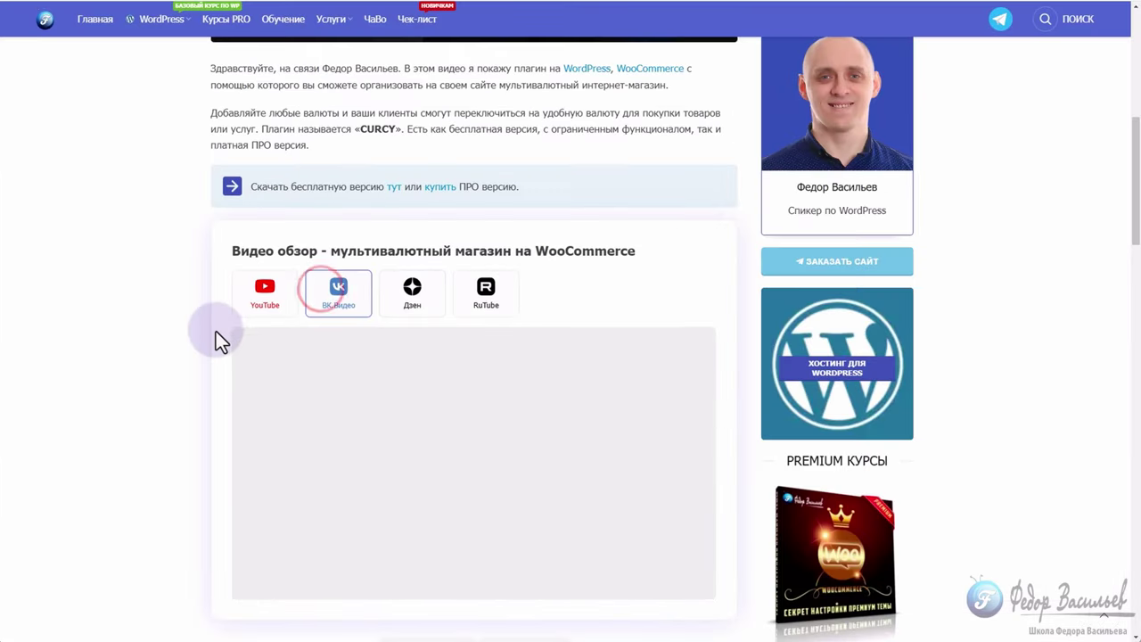
left_click(242, 586)
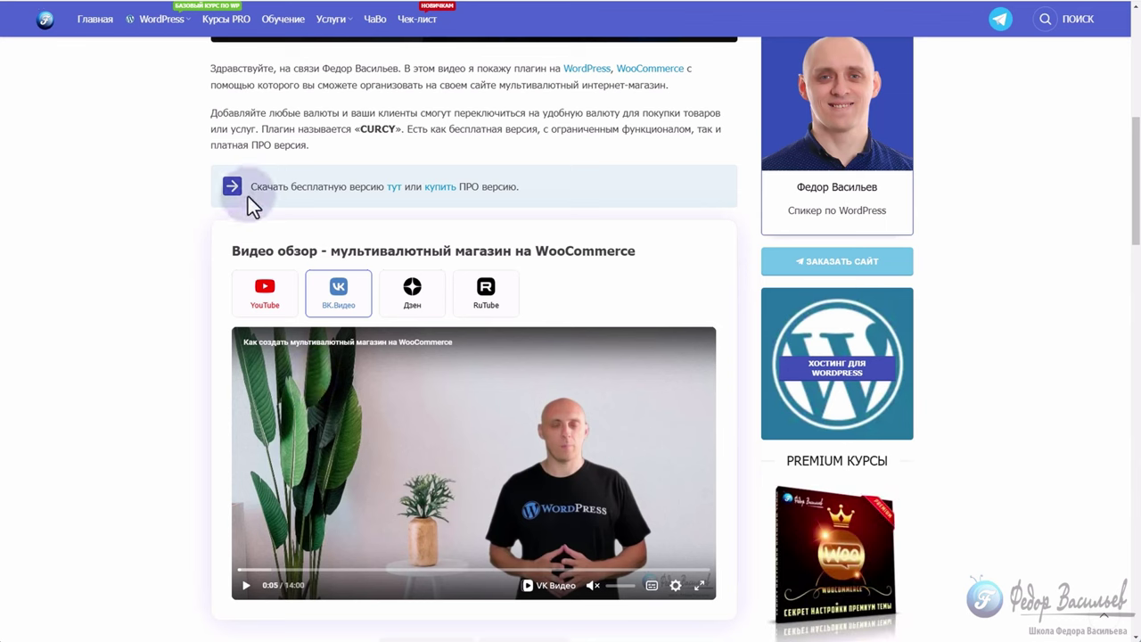
left_click(264, 306)
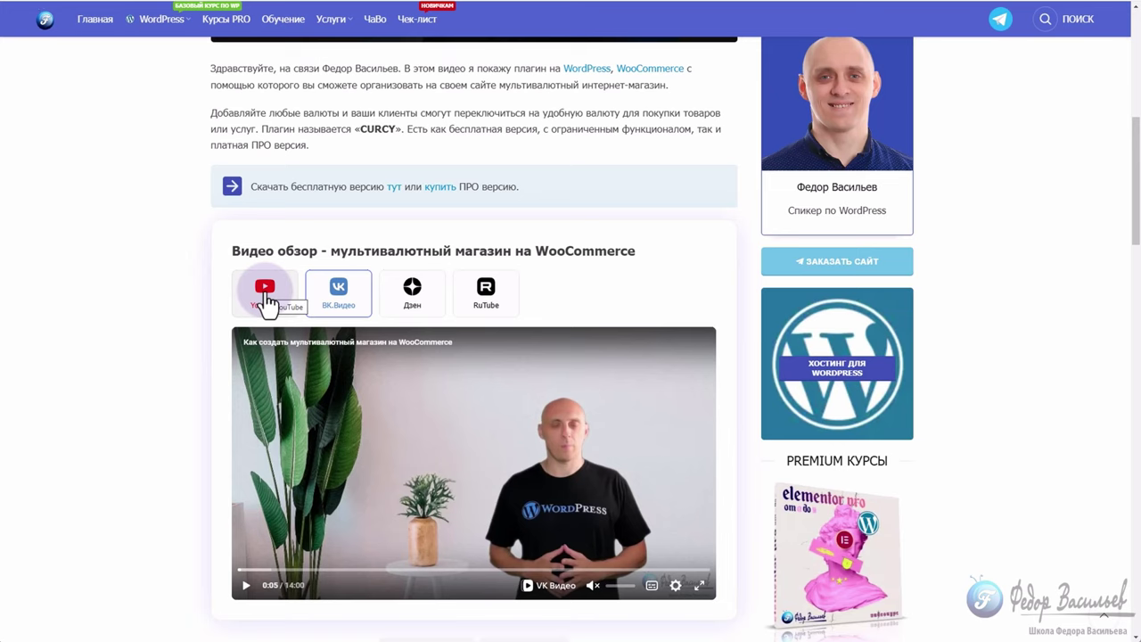
scroll(265, 301, "down", 2)
scroll(303, 338, "up", 2)
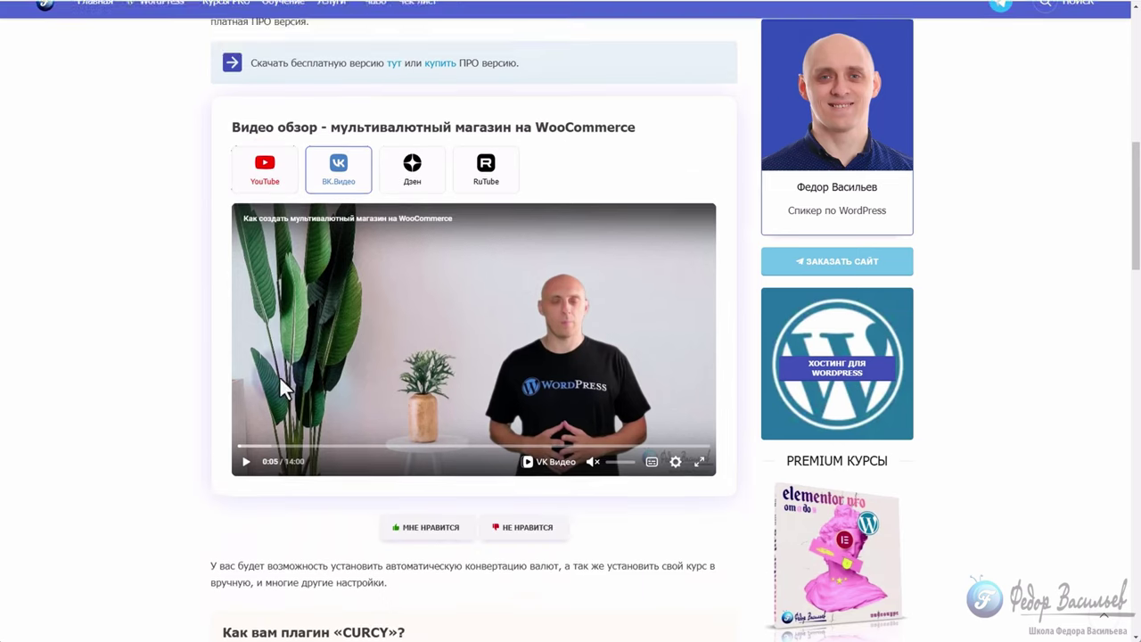